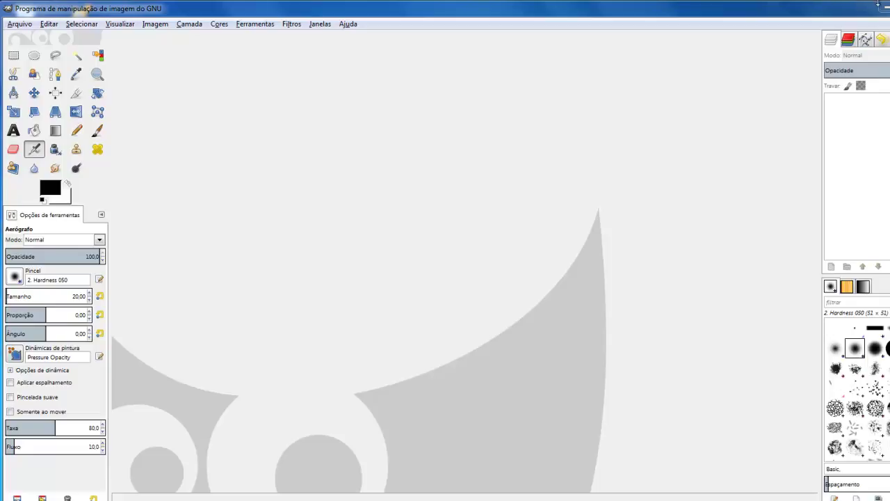
Minimize the empty GIMP window to reveal the 'foto para documento' file on the desktop
left_click(878, 4)
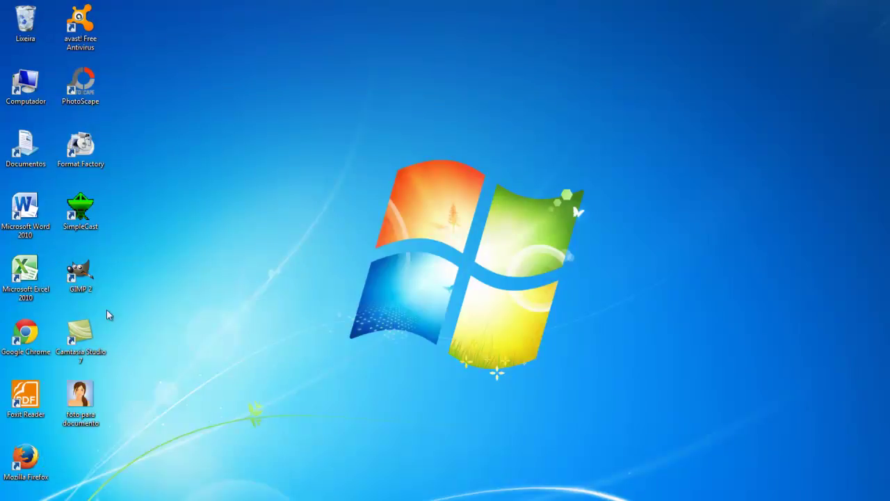
Preview 'foto para documento' in Windows Photo Viewer, then bring the freeimages Chrome window forward
double_click(80, 395)
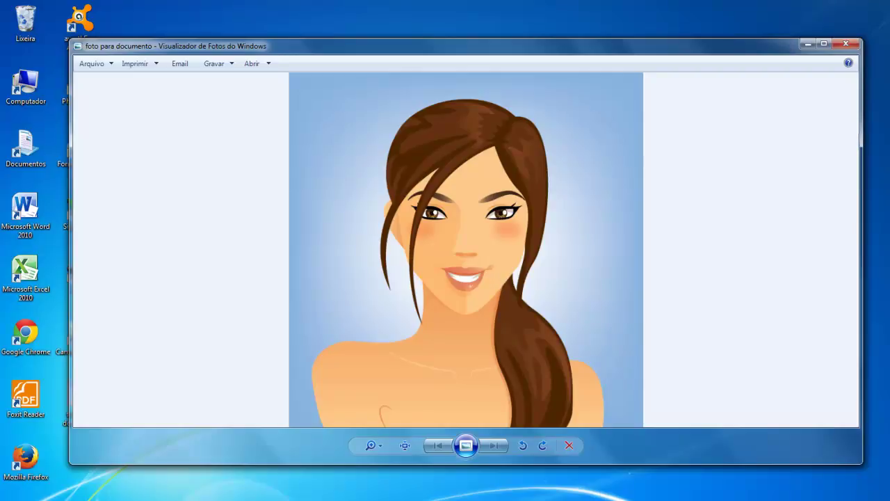
left_click(155, 489)
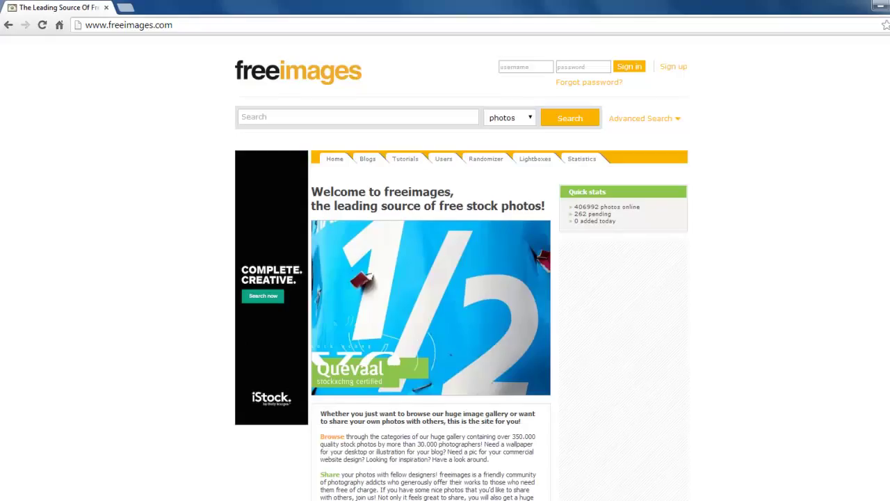
Close the freeimages Chrome window and Windows Photo Viewer to get back to GIMP
scroll(179, 348, "down", 2)
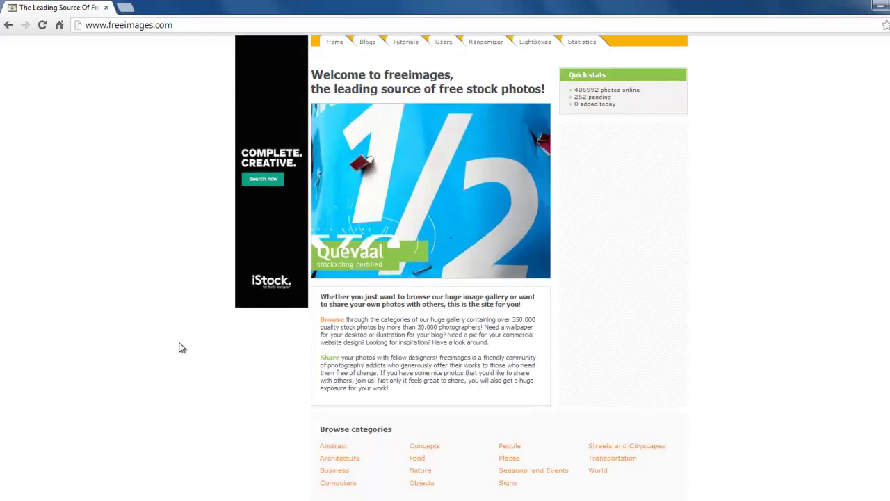
scroll(178, 348, "up", 2)
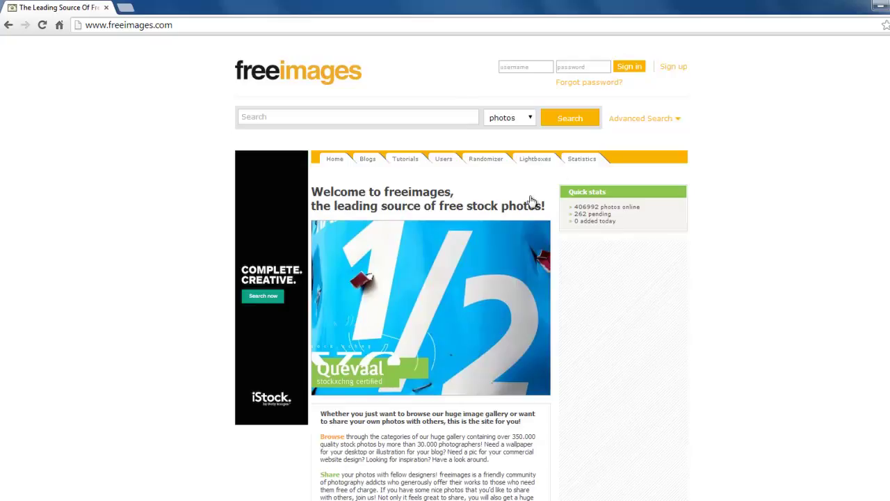
left_click(882, 6)
left_click(847, 43)
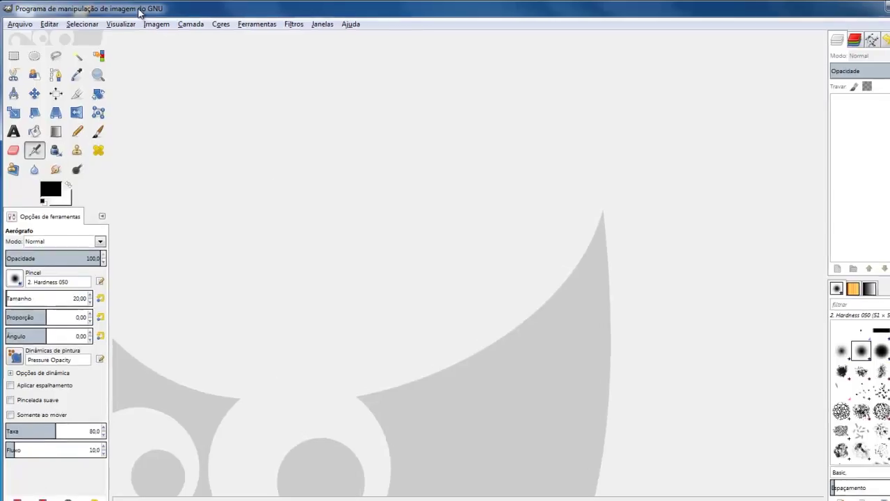
Open foto para documento.jpg (650x650) from the Desktop through Arquivo > Abrir
left_click(20, 23)
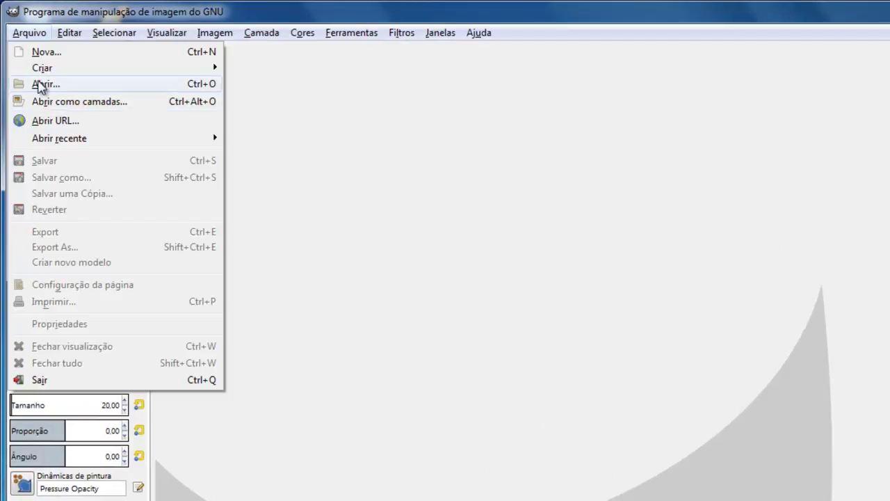
left_click(42, 83)
left_click(45, 151)
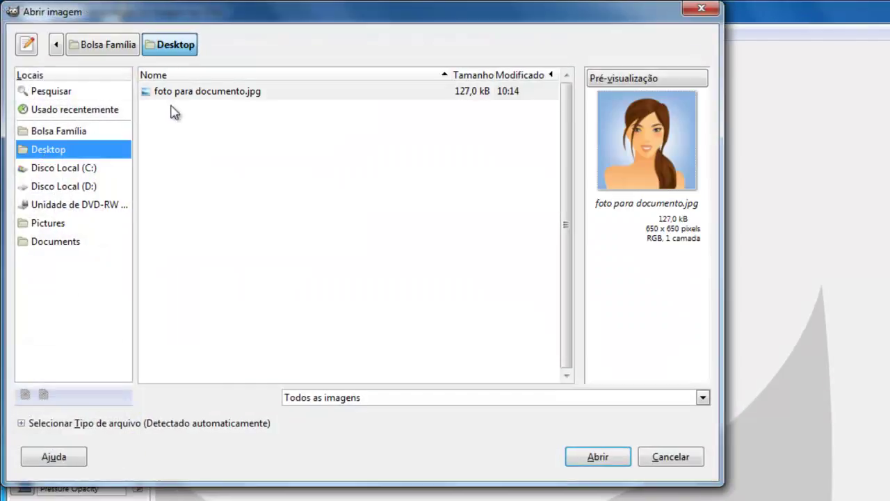
left_click(217, 95)
left_click(601, 459)
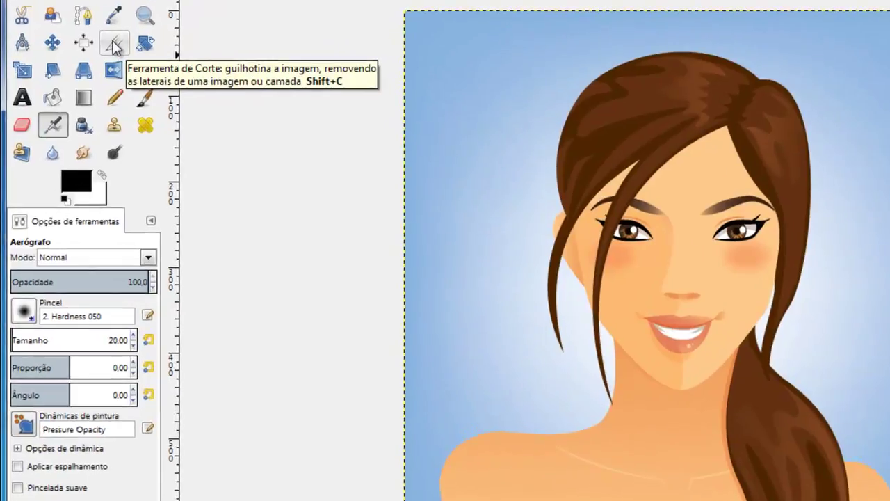
Crop the portrait at a fixed 3:4 ratio around the woman's head and neck, leaving 368×491
left_click(83, 99)
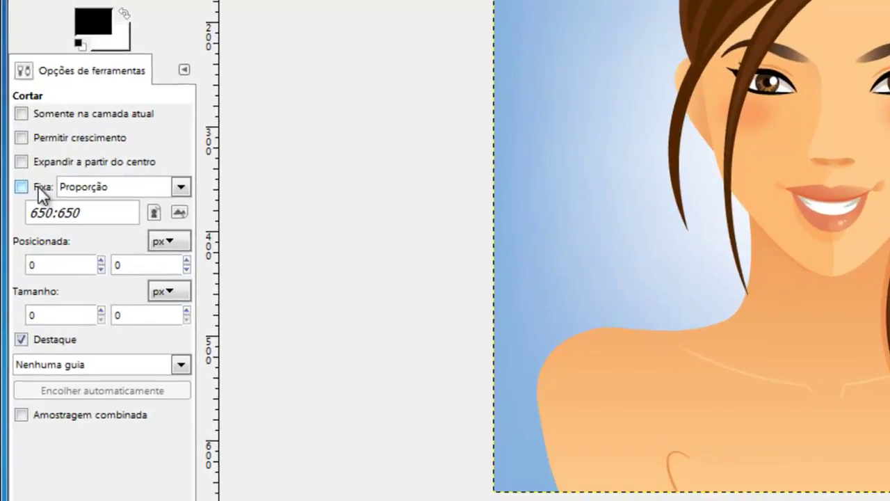
left_click(22, 187)
left_click_drag(89, 208, 19, 206)
key("BackSpace")
type("4")
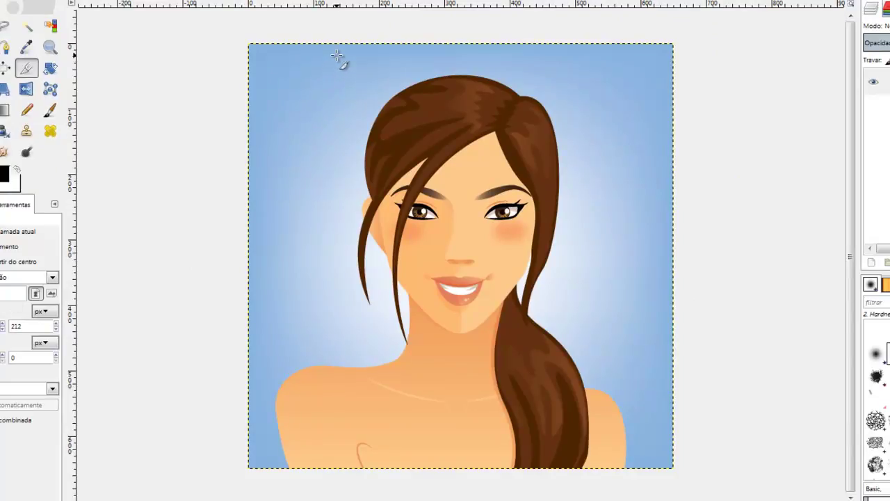
mouse_move(336, 58)
left_mouse_down()
mouse_move(480, 222)
mouse_move(583, 321)
mouse_move(577, 308)
left_mouse_up()
left_click_drag(451, 215, 453, 215)
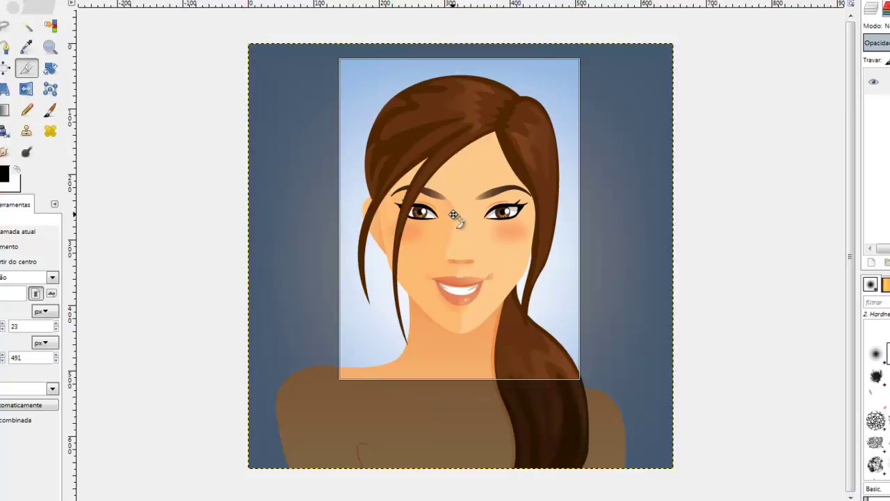
key("Return")
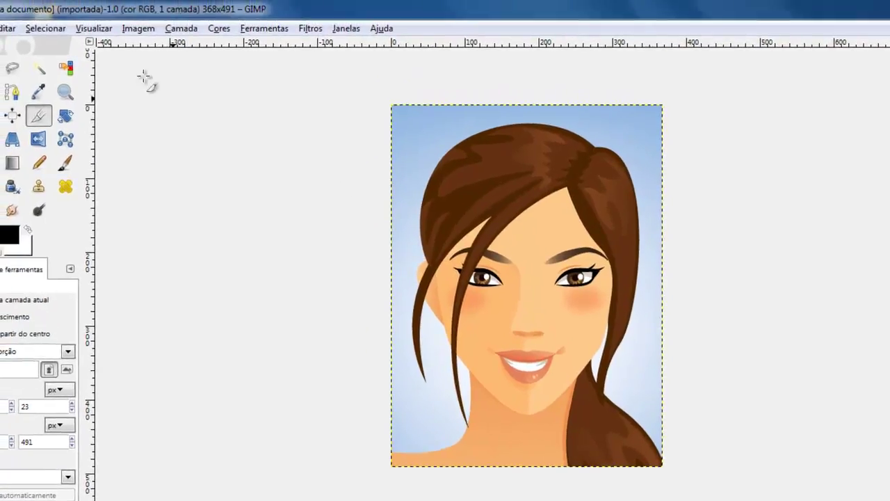
Scale the image to 3 × 4 cm (85×113 pixels) with Redimensionar imagem
left_click(137, 30)
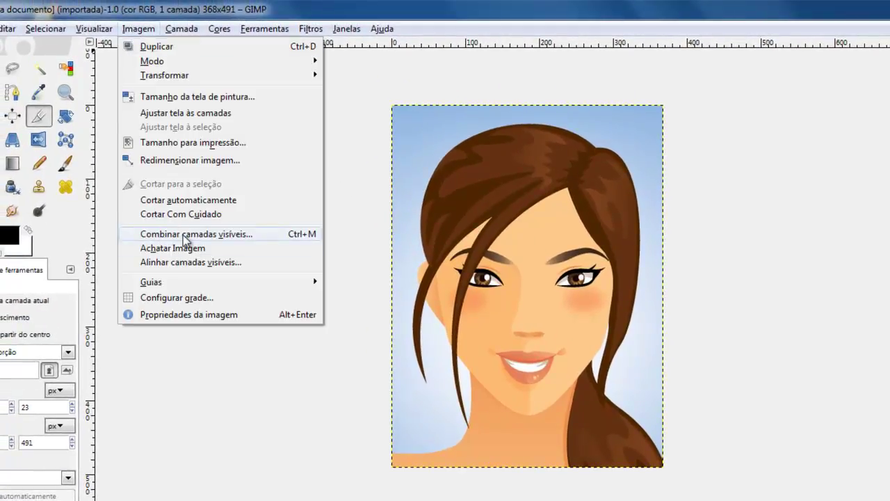
left_click(168, 164)
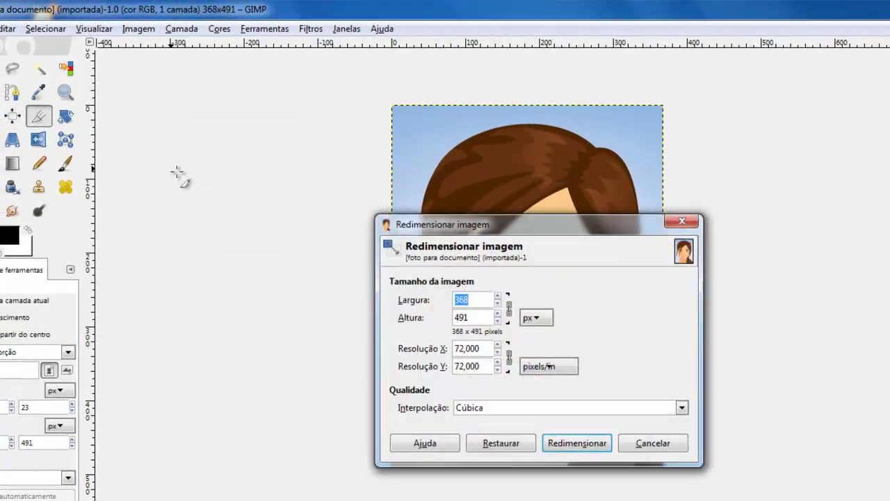
left_click(379, 223)
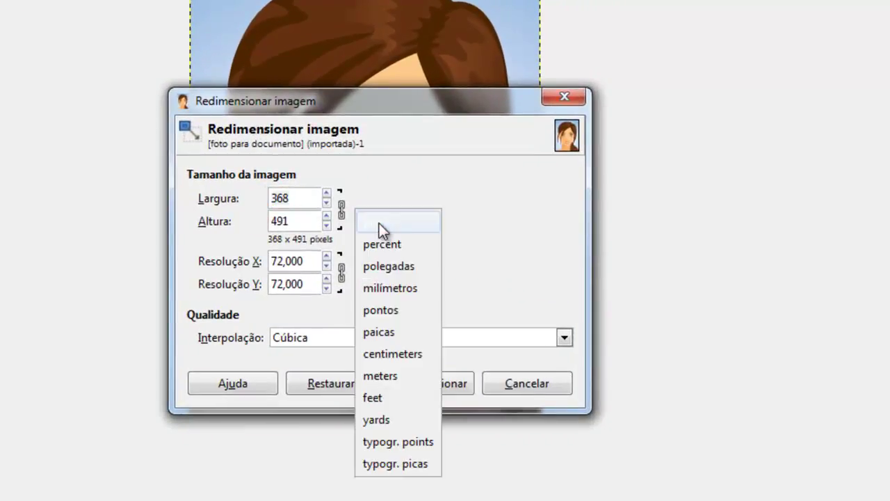
left_click(398, 354)
double_click(300, 200)
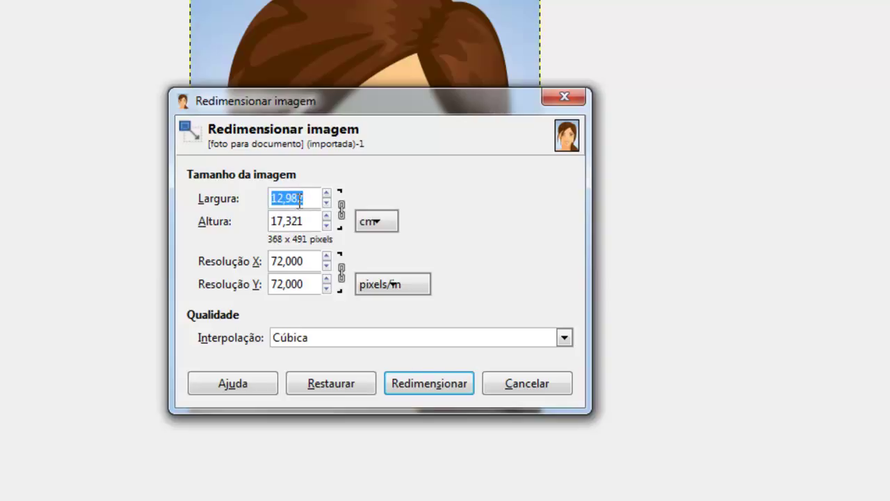
type("3")
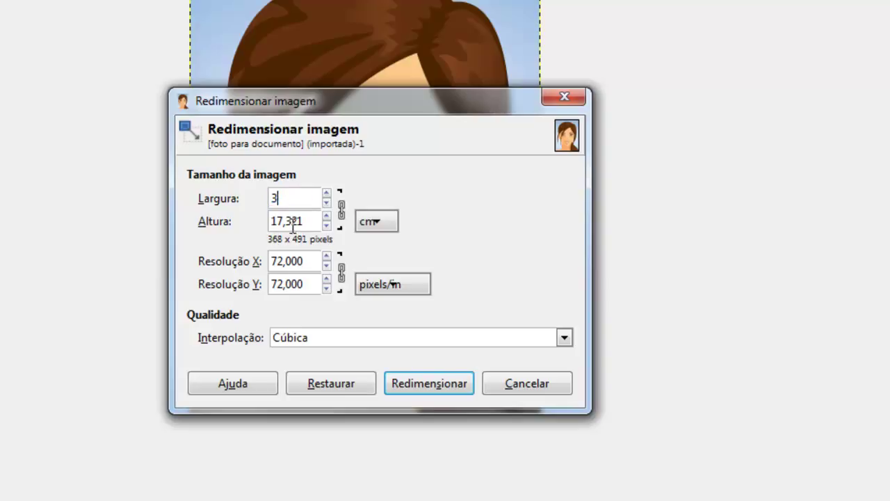
key("Tab")
type("4")
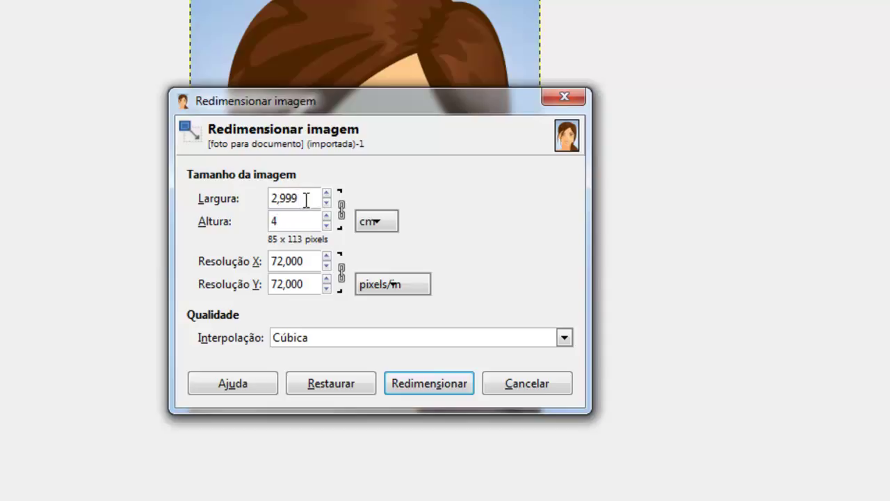
left_click(411, 383)
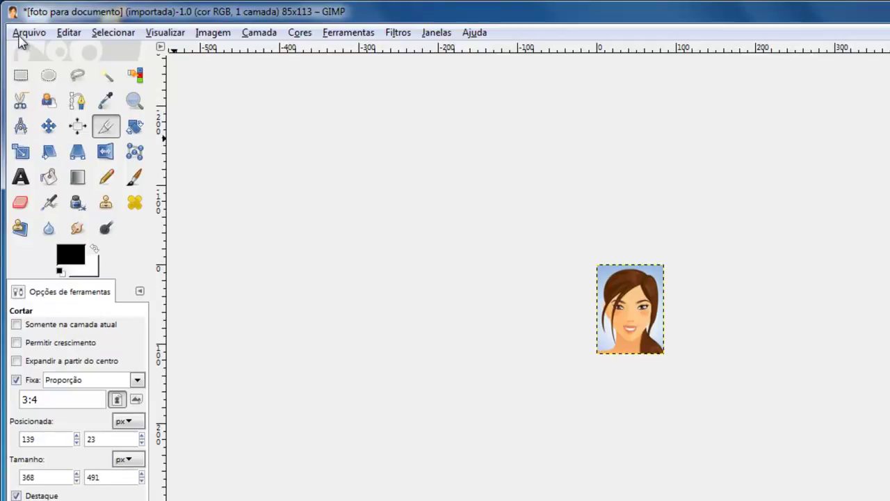
Create a new white 15 × 10 cm (425×283 px) image in a second tab
left_click(28, 33)
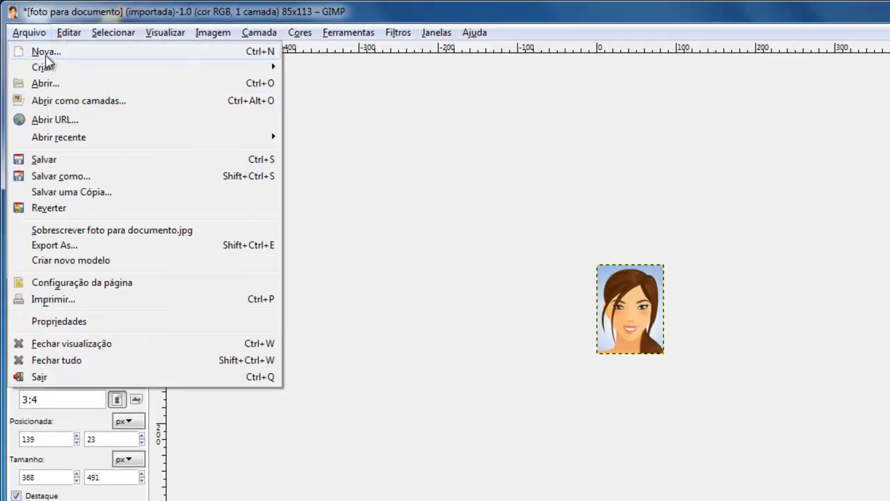
left_click(45, 52)
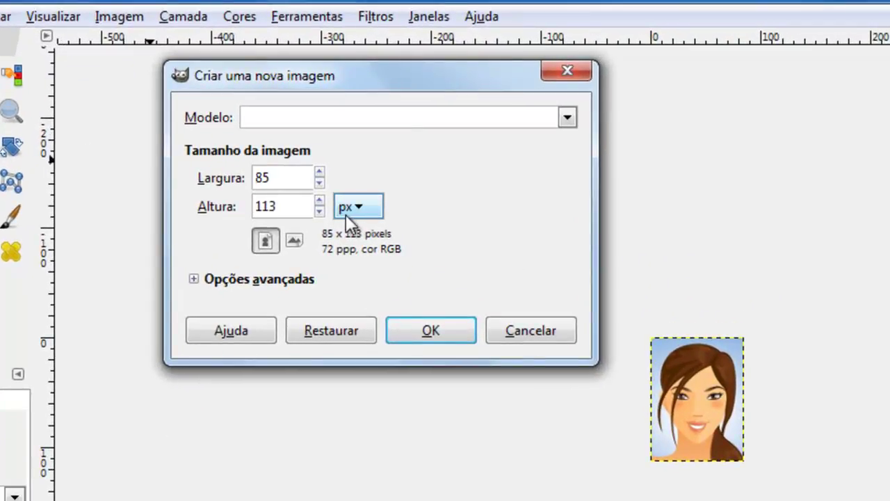
left_click(351, 206)
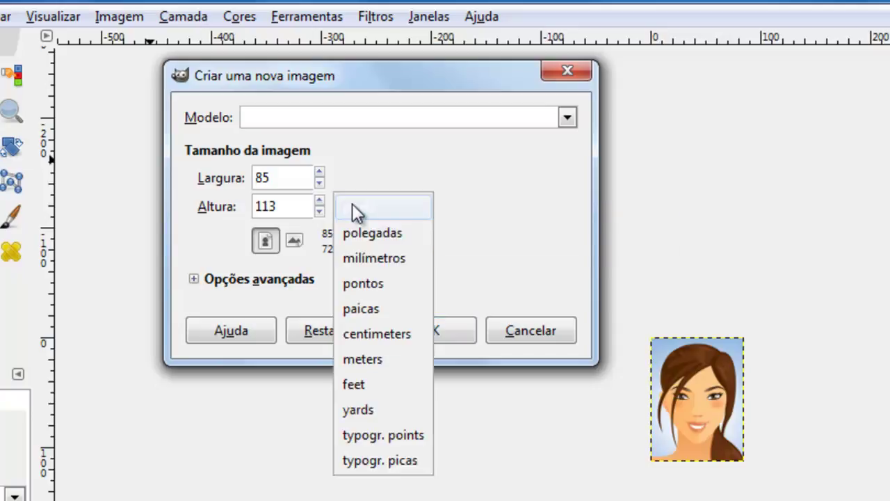
left_click(366, 332)
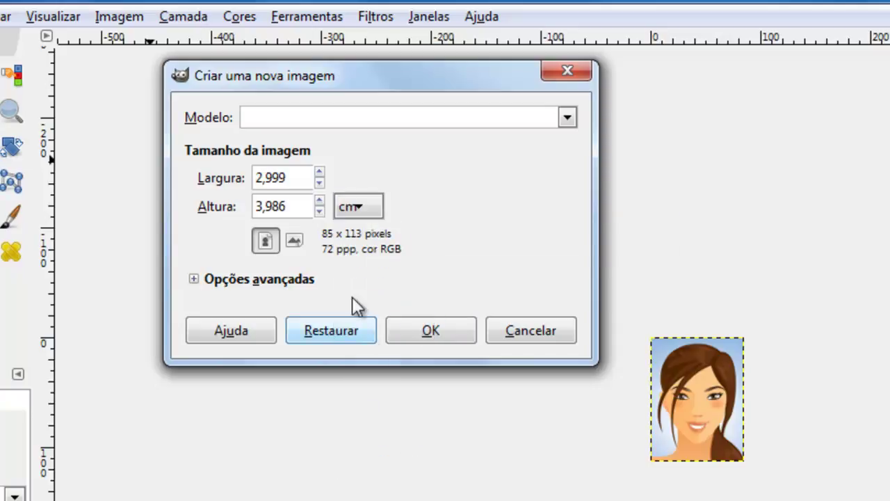
double_click(299, 176)
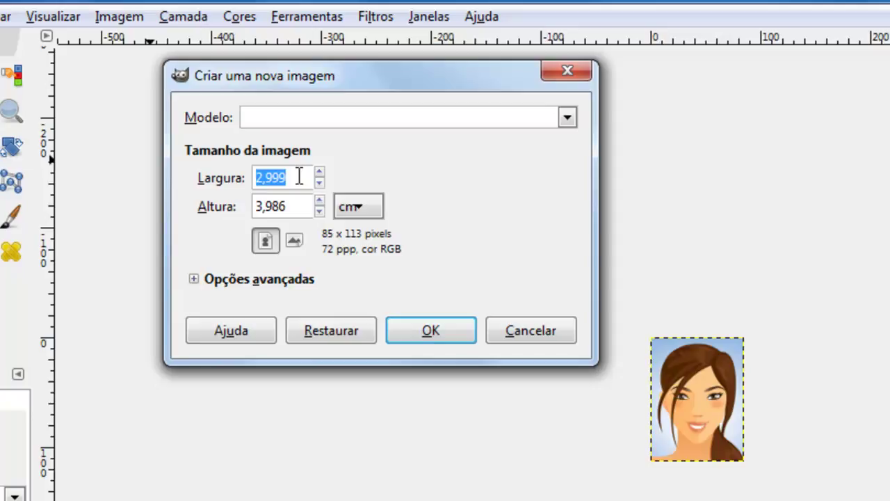
type("15")
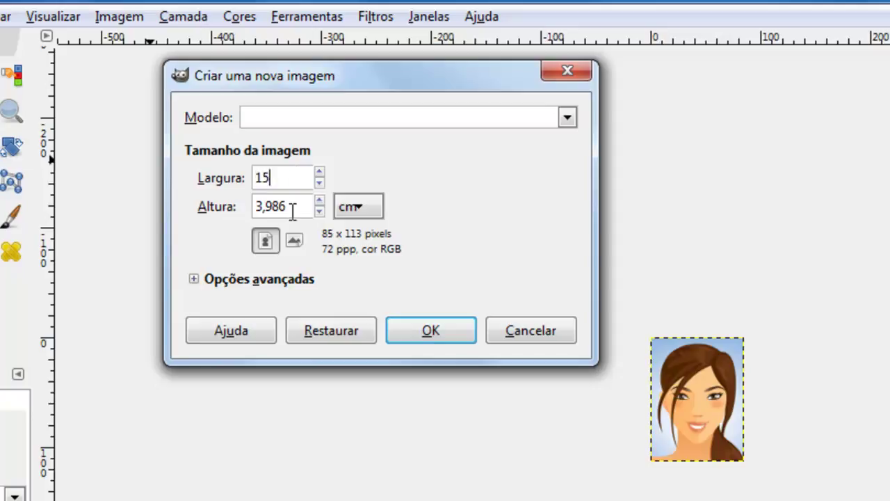
key("Tab")
type("1")
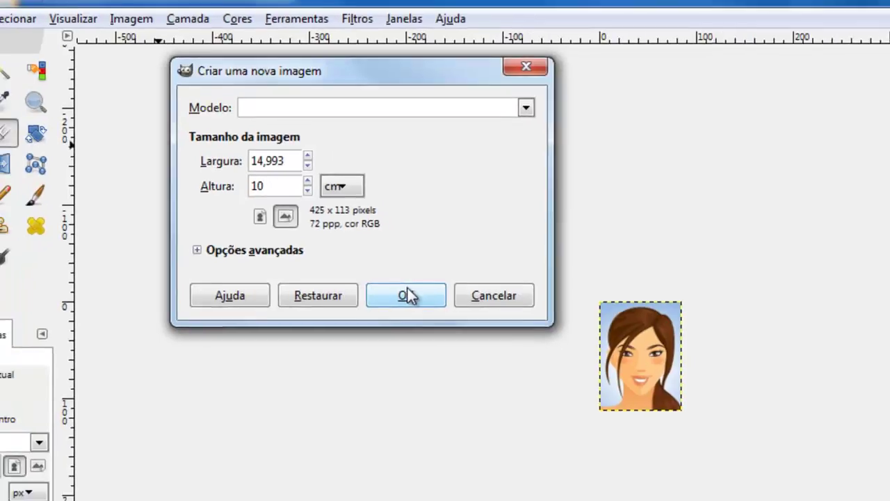
left_click(426, 332)
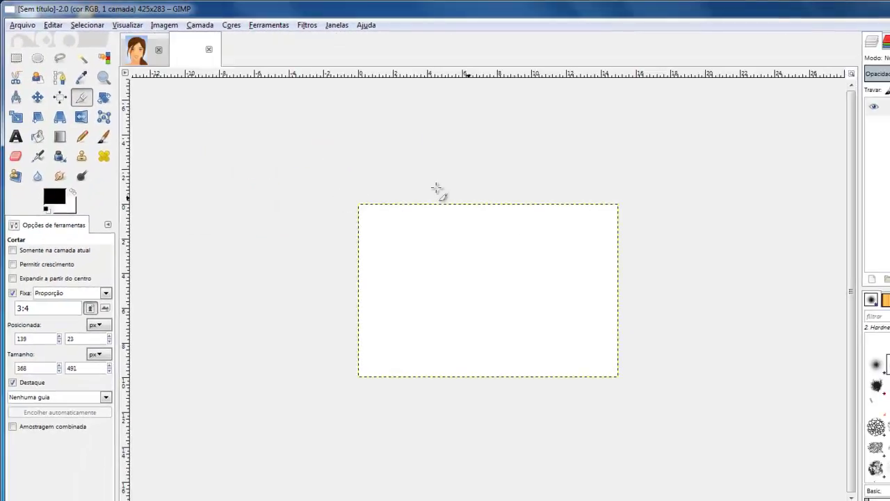
Copy the 3 × 4 cm portrait and paste it onto the white 425×283 canvas
left_click(143, 51)
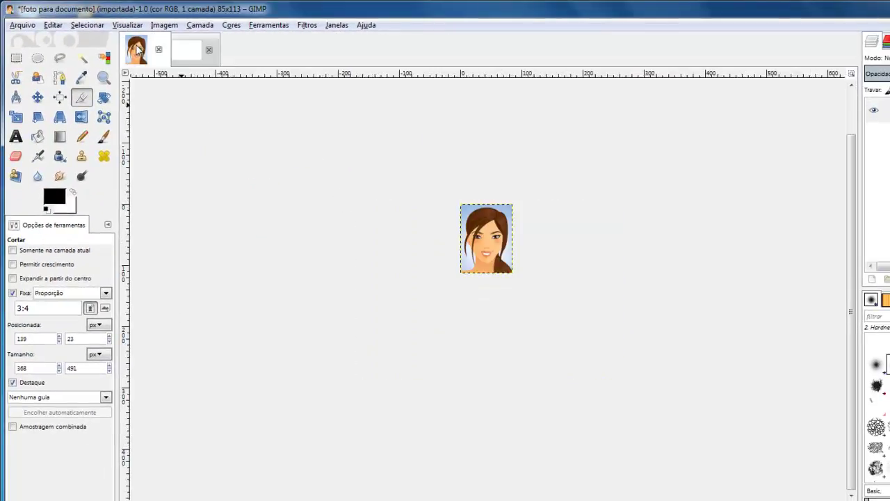
right_click(487, 229)
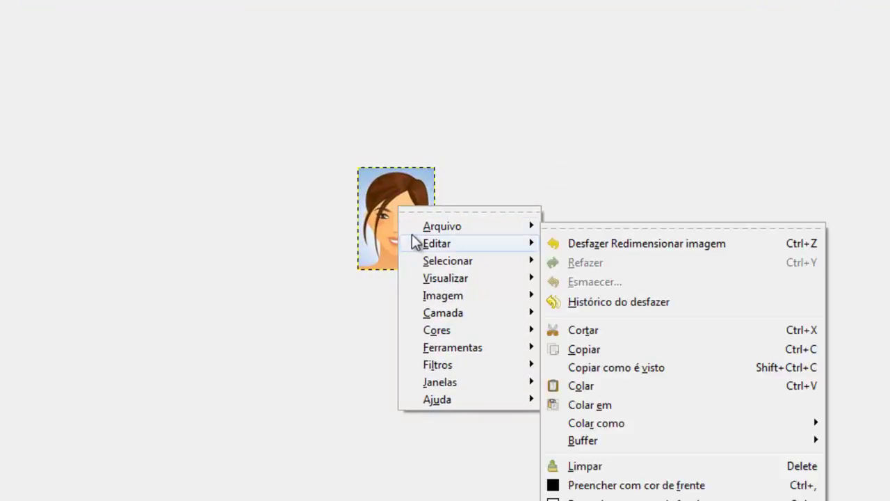
left_click(584, 349)
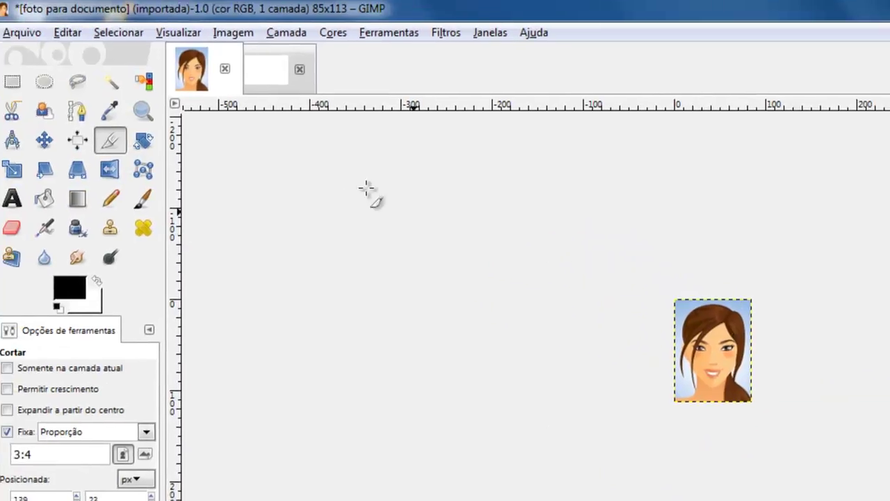
left_click(284, 69)
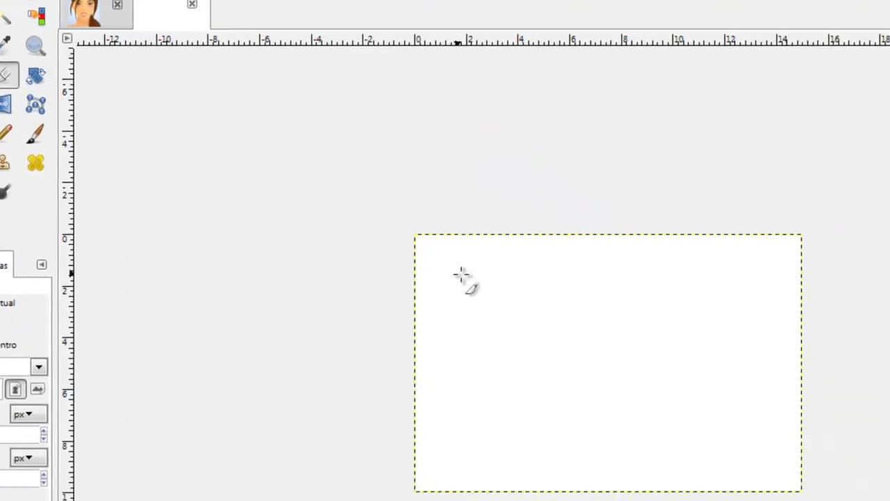
key("ctrl+v")
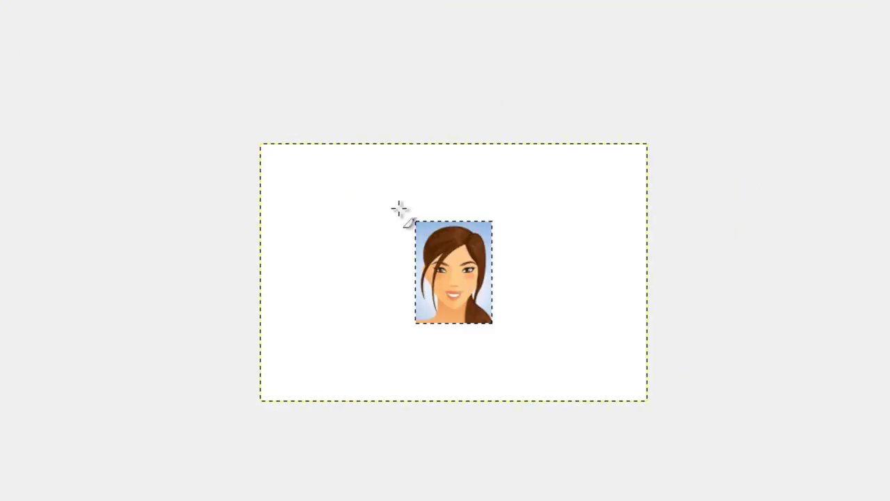
right_click(352, 188)
mouse_move(390, 226)
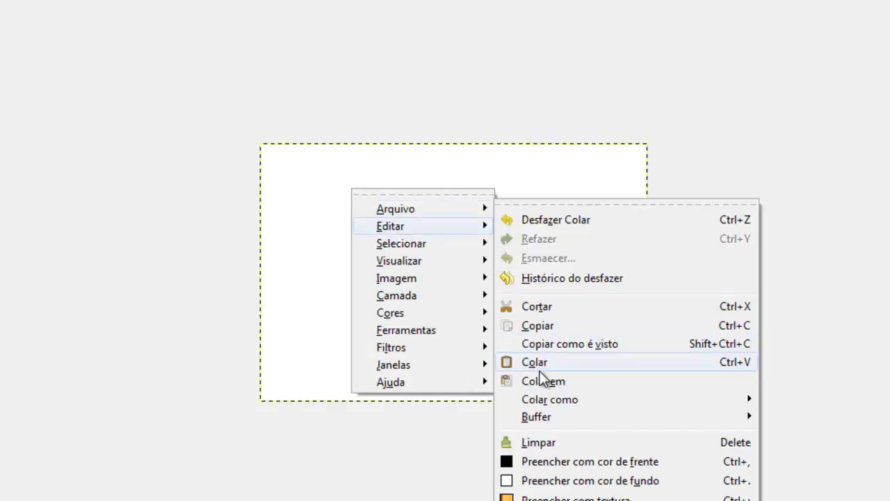
left_click(534, 182)
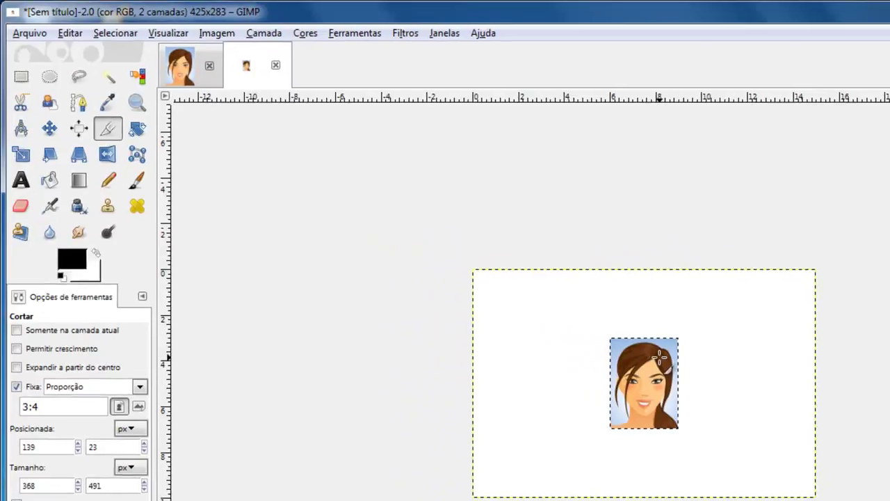
key("m")
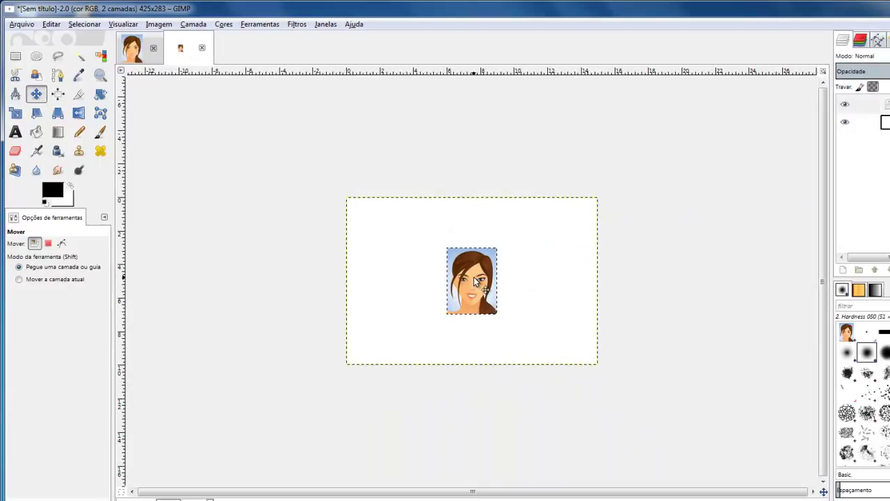
Drag the pasted portrait to the canvas's top-left corner and make it a new layer
left_click_drag(474, 277, 384, 231)
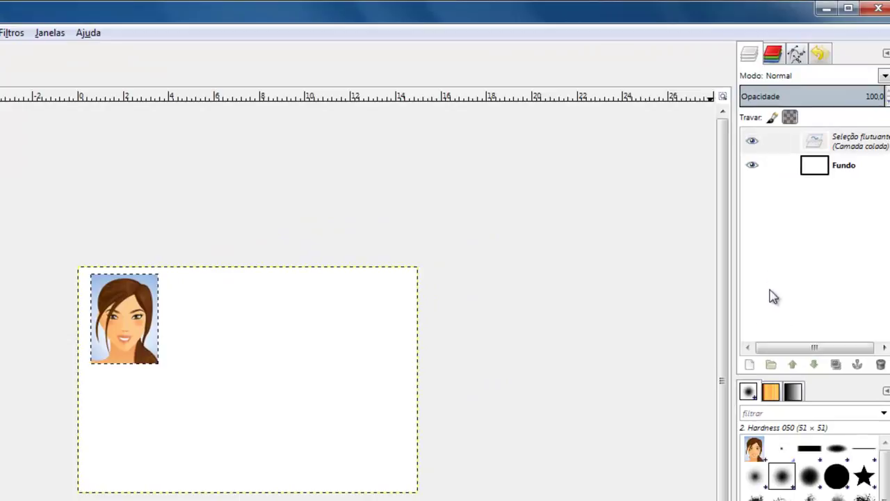
left_click(749, 364)
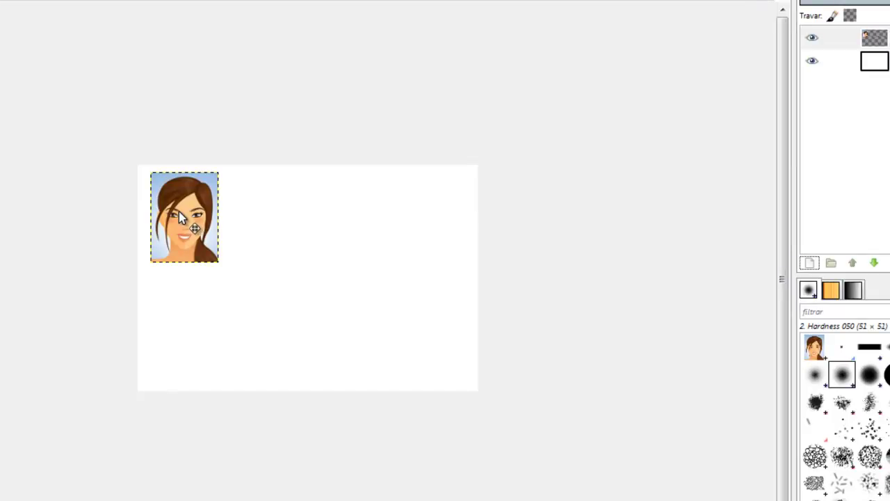
Copy the portrait and paste two more copies, turning each into its own layer
right_click(179, 214)
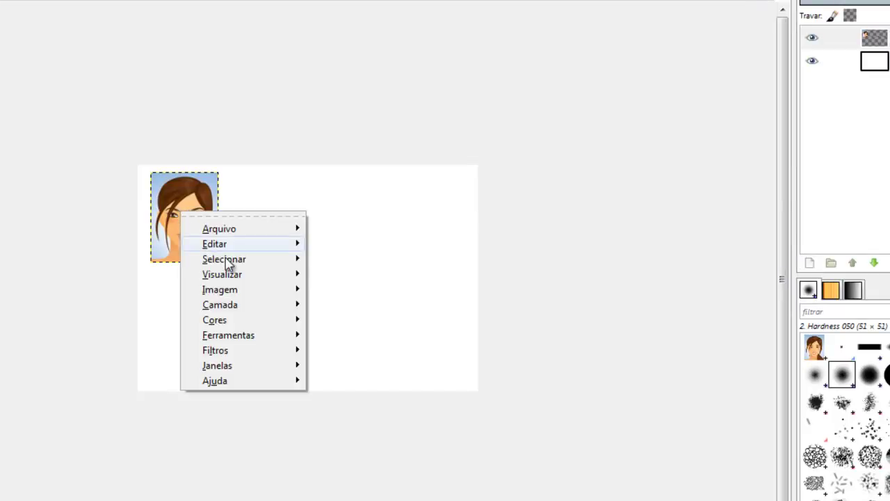
mouse_move(215, 244)
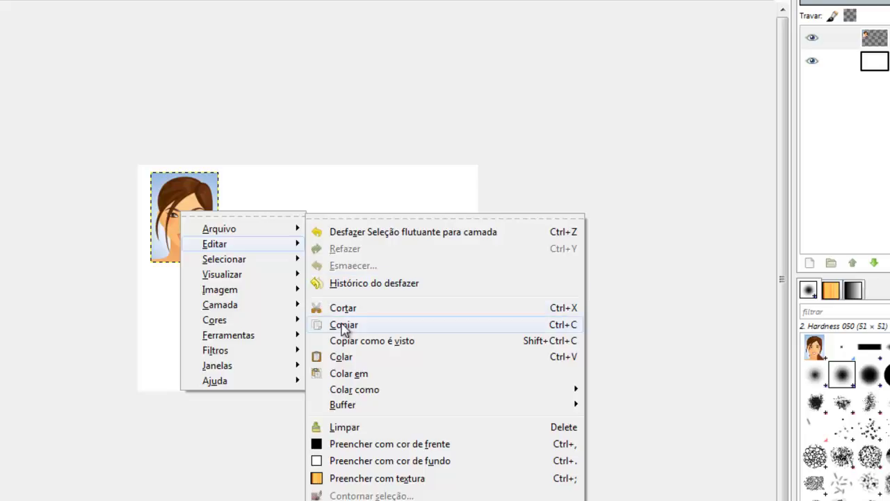
left_click(342, 324)
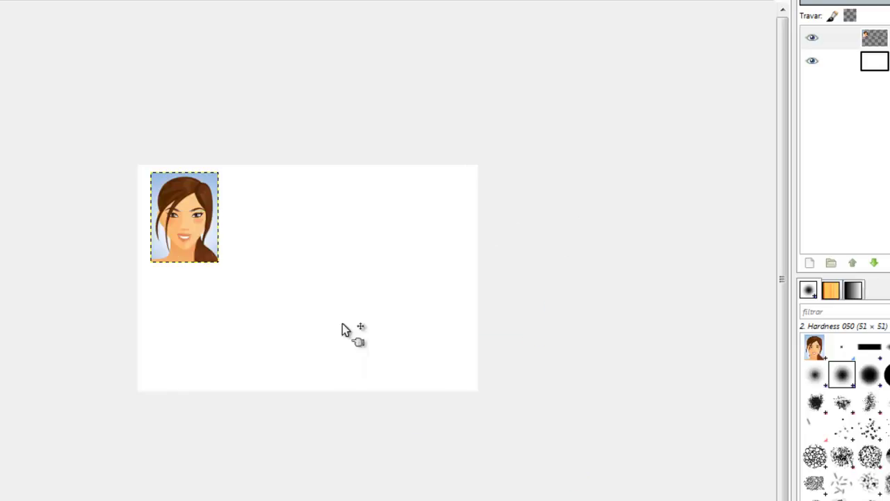
right_click(179, 204)
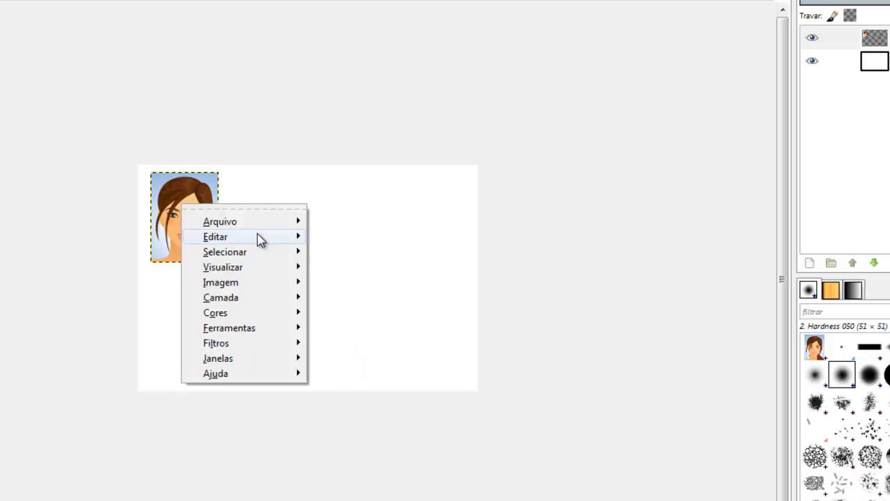
mouse_move(199, 250)
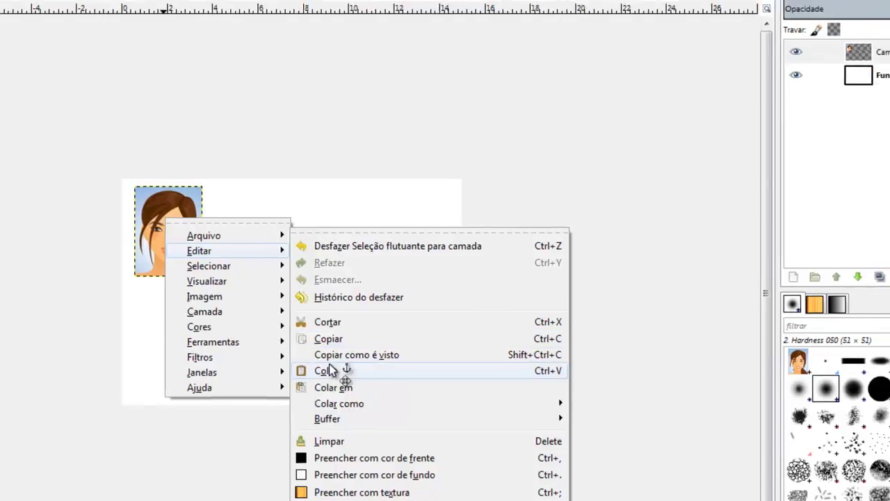
left_click(330, 369)
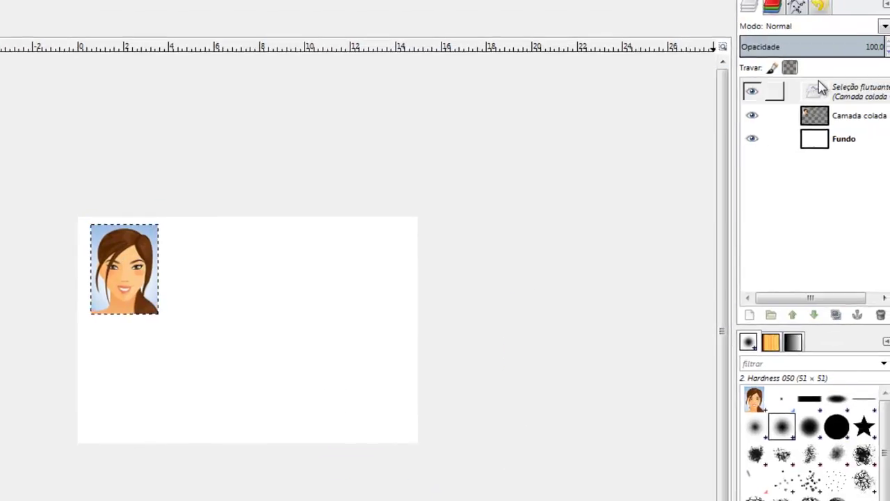
left_click(749, 315)
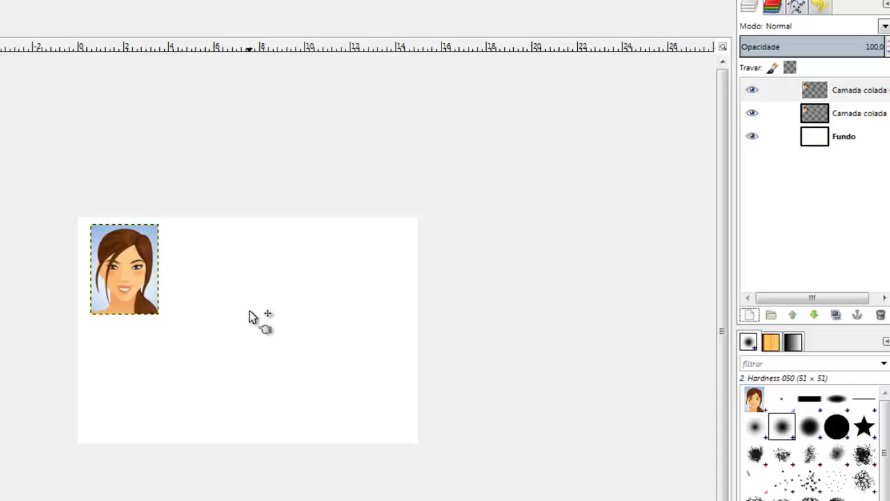
key("ctrl+v")
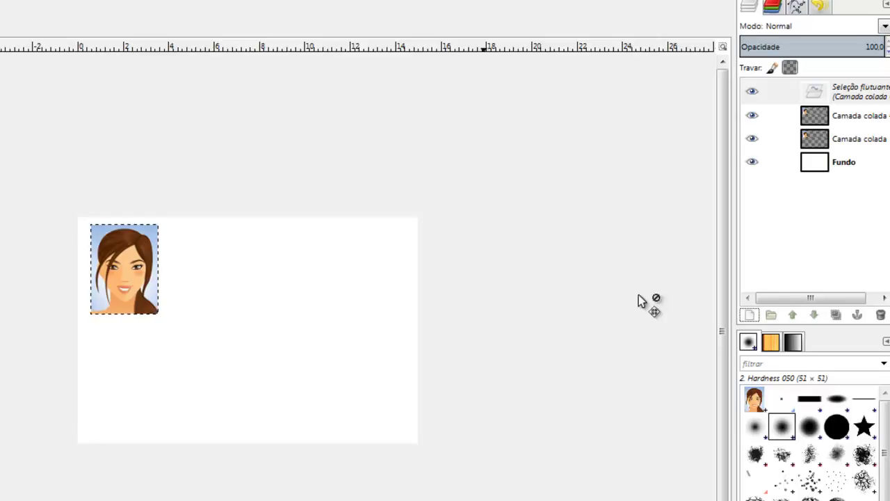
left_click(748, 316)
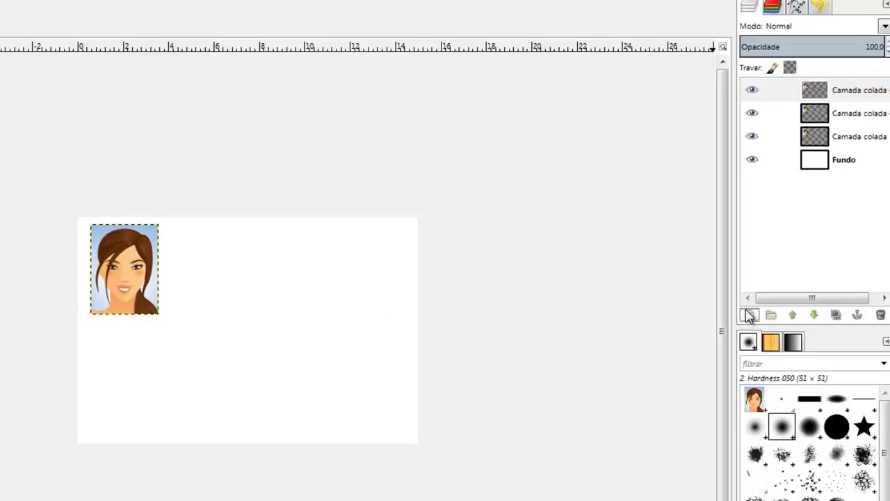
Recopy the portrait and paste five more copies as layers, reaching eight portrait layers
right_click(119, 259)
mouse_move(155, 292)
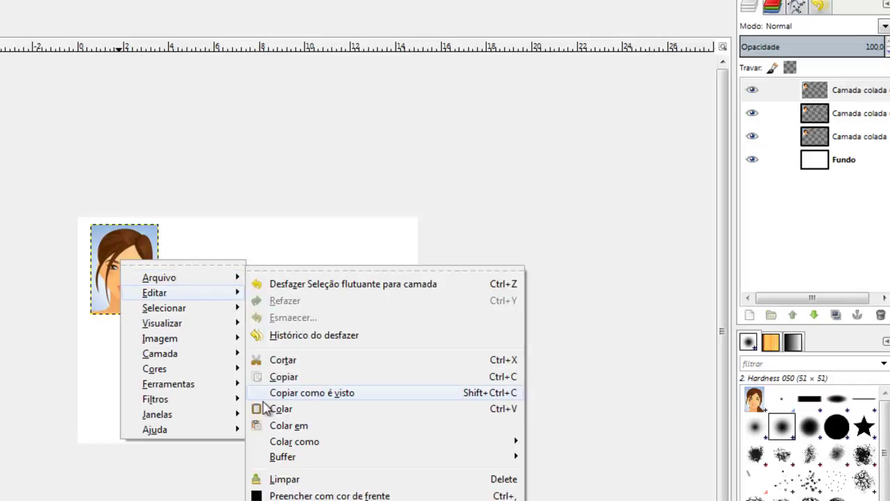
left_click(529, 223)
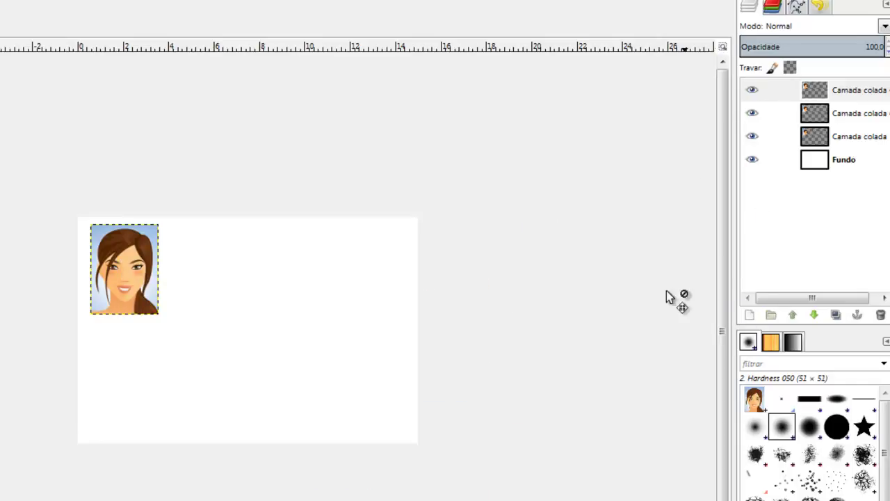
key("ctrl+v")
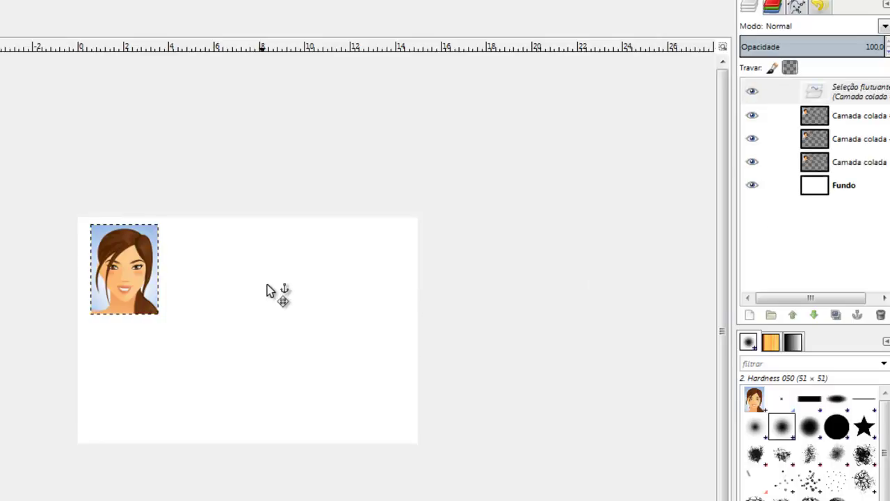
left_click(756, 315)
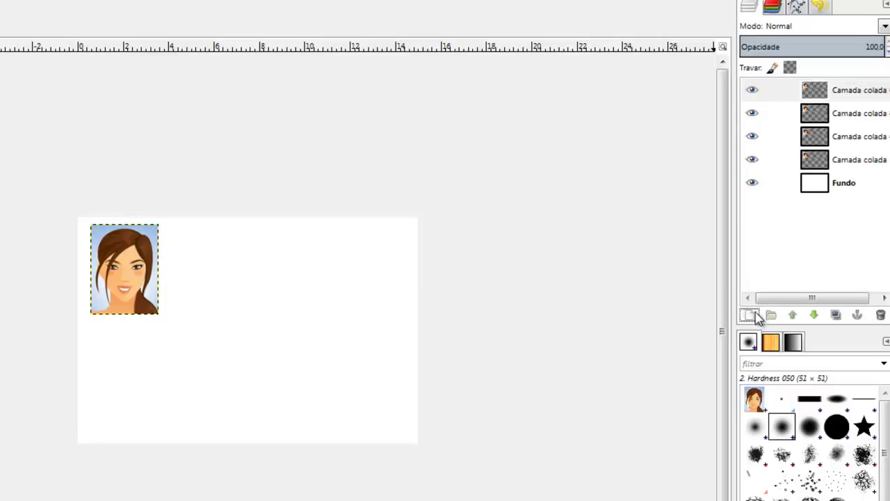
key("ctrl+v")
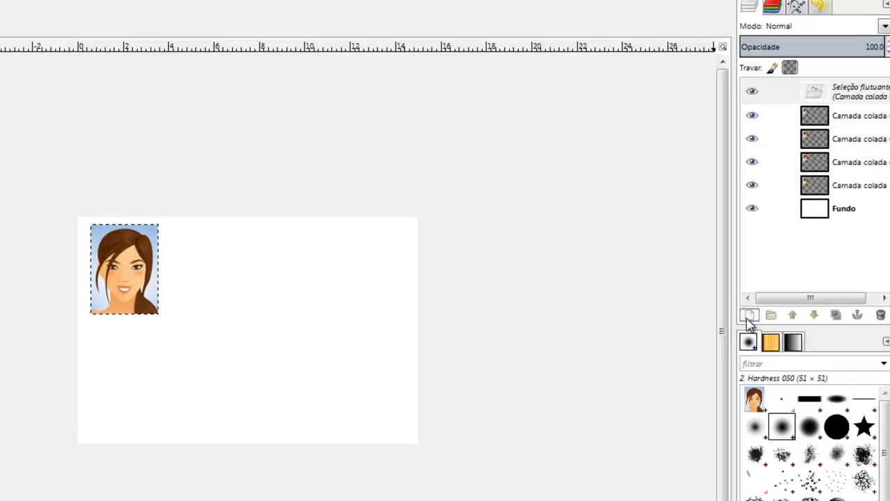
left_click(749, 317)
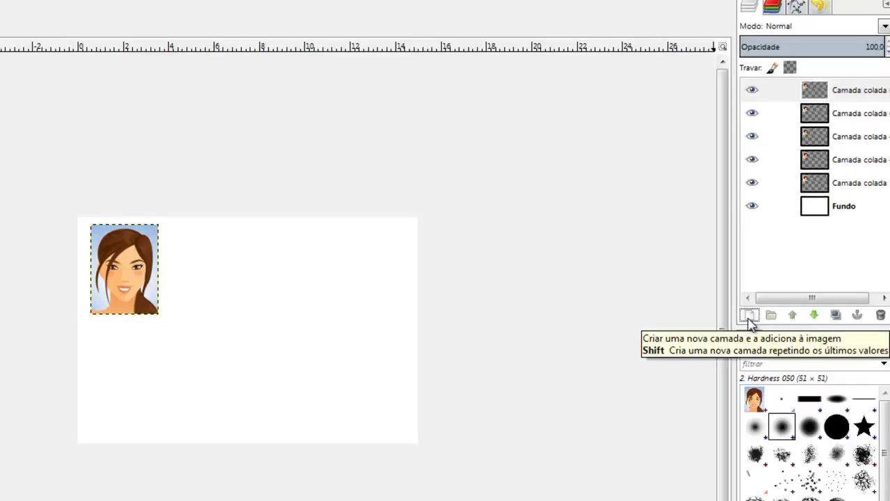
key("ctrl+v")
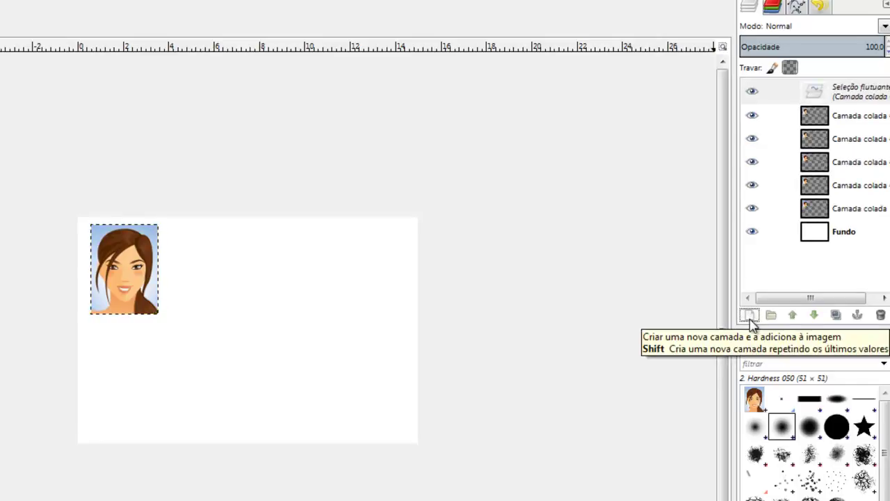
left_click(749, 317)
key("ctrl+v")
left_click(754, 323)
key("ctrl+v")
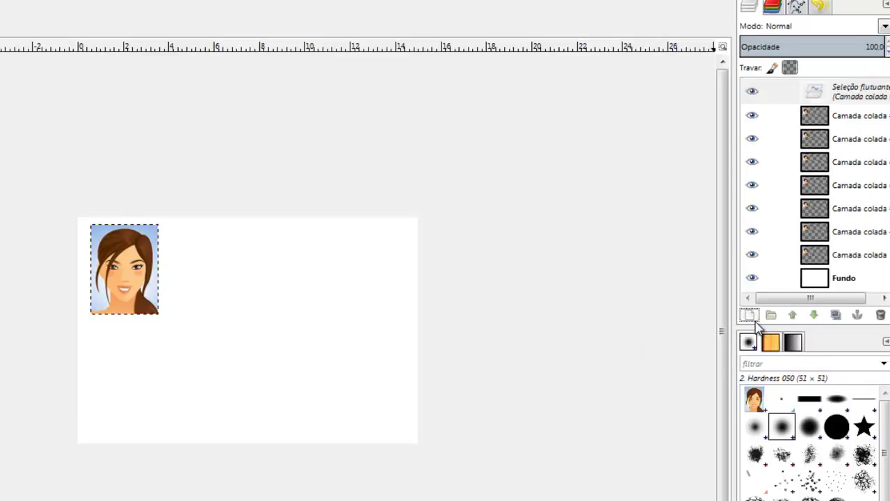
left_click(754, 320)
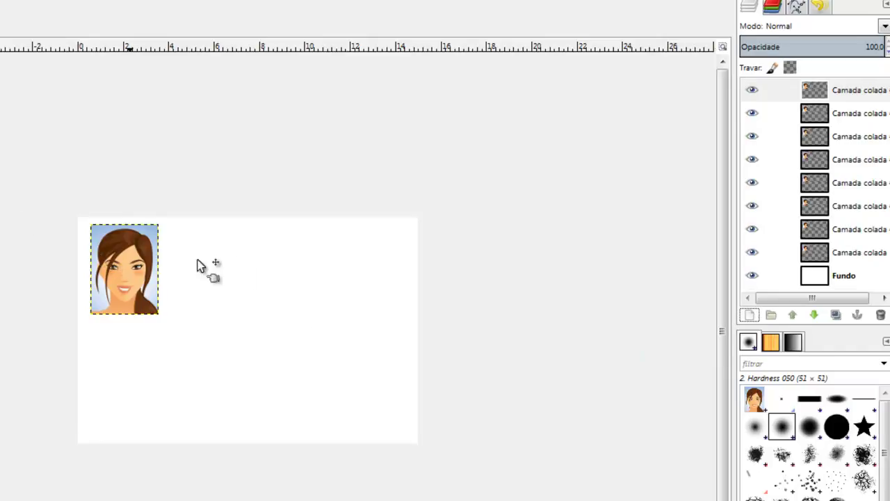
Line up the first four portrait copies in a top row along a horizontal guide
left_click_drag(135, 263, 237, 247)
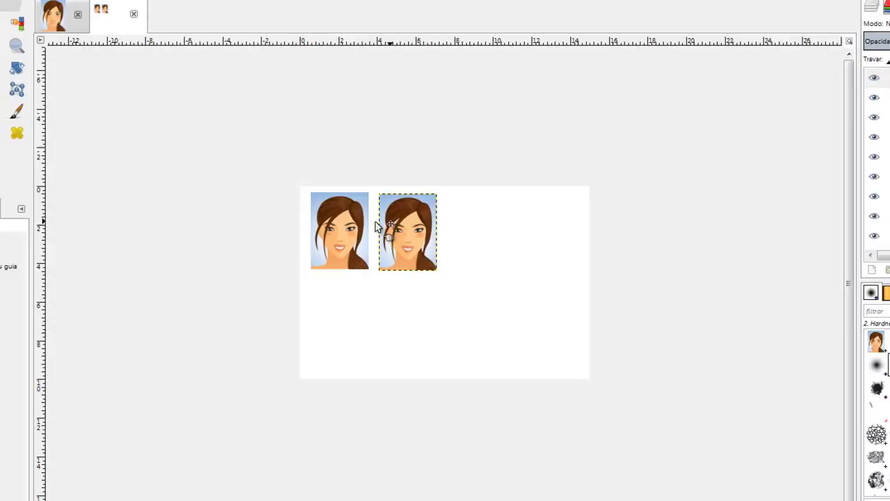
key("ctrl+v")
left_click_drag(405, 226, 489, 224)
left_click_drag(476, 43, 472, 195)
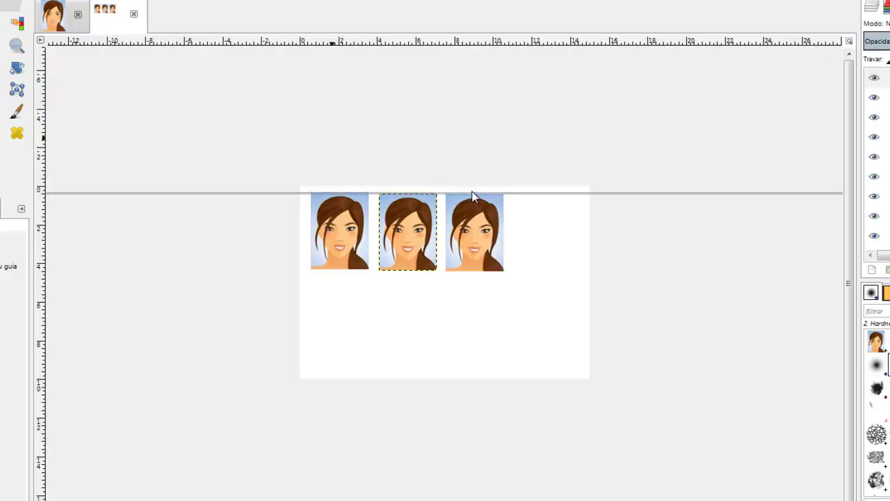
left_click_drag(472, 193, 473, 194)
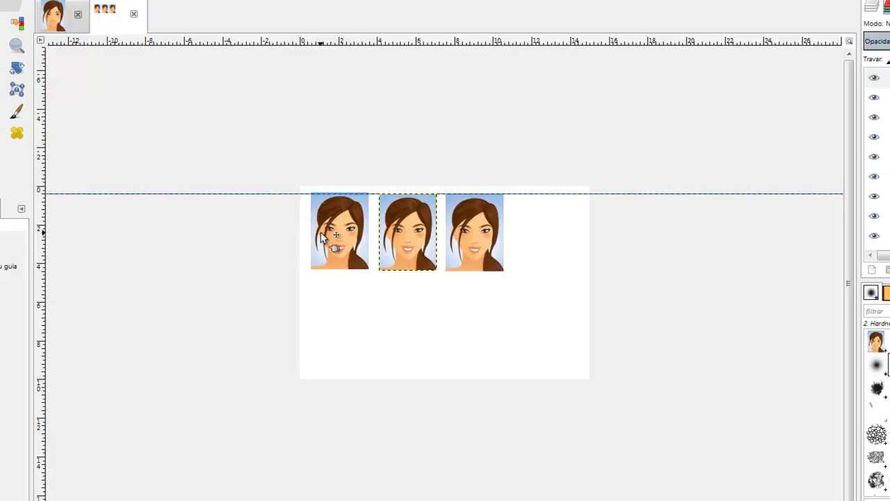
left_click_drag(322, 237, 318, 242)
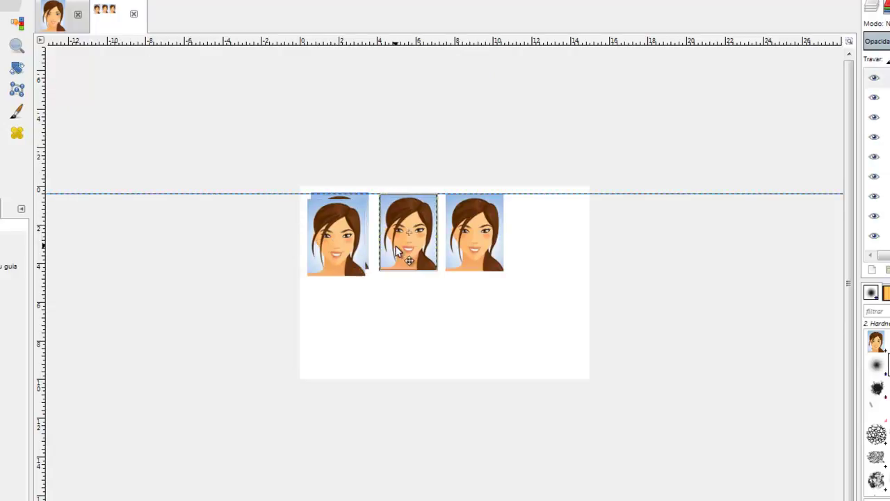
left_click_drag(339, 244, 527, 243)
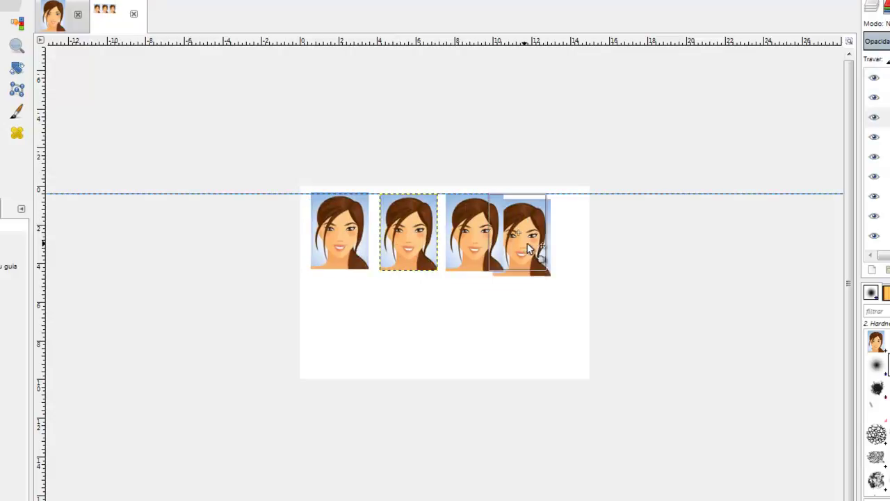
left_click_drag(527, 243, 544, 235)
Place four more portrait copies in a bottom row beneath the top row, then remove the guides
left_click_drag(597, 197, 586, 288)
left_click_drag(338, 207, 340, 304)
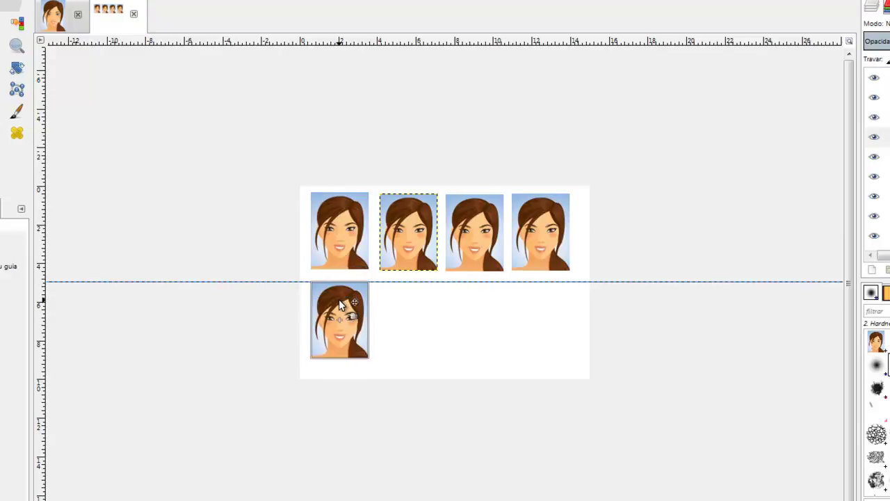
left_click_drag(341, 304, 337, 302)
left_click_drag(358, 256, 409, 340)
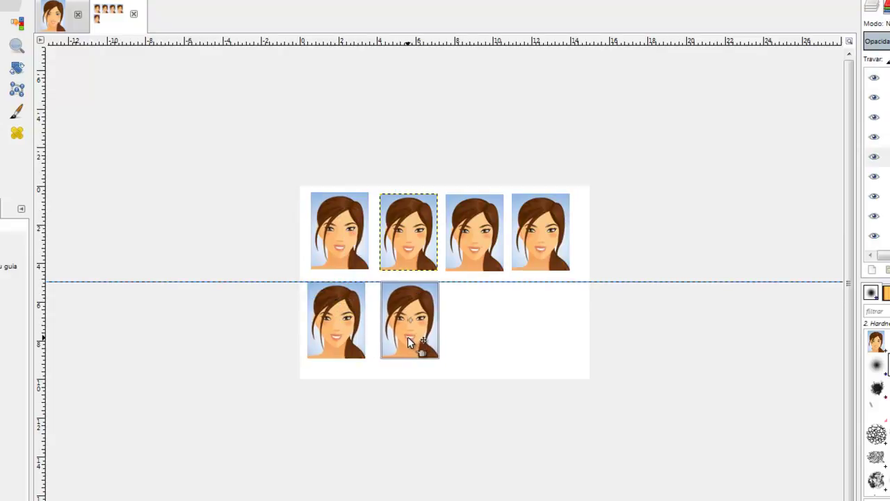
left_click_drag(372, 254, 498, 345)
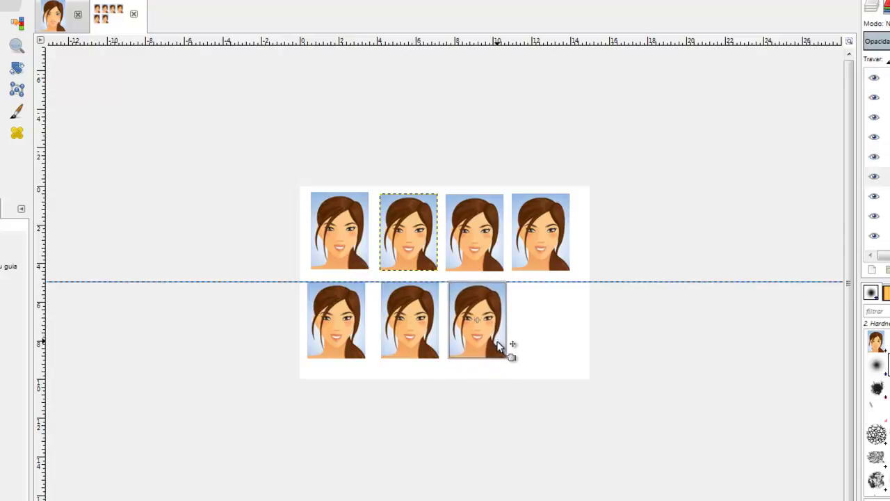
left_click_drag(342, 239, 532, 324)
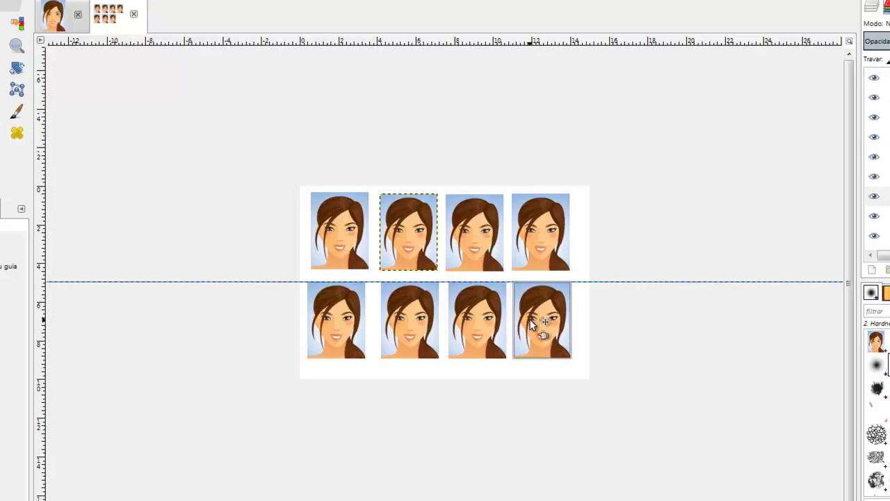
left_click(335, 316)
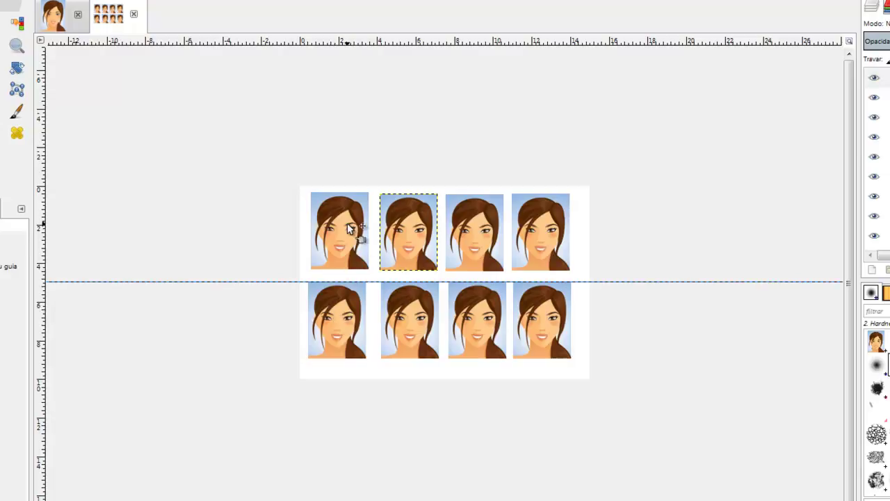
left_click_drag(596, 288, 586, 199)
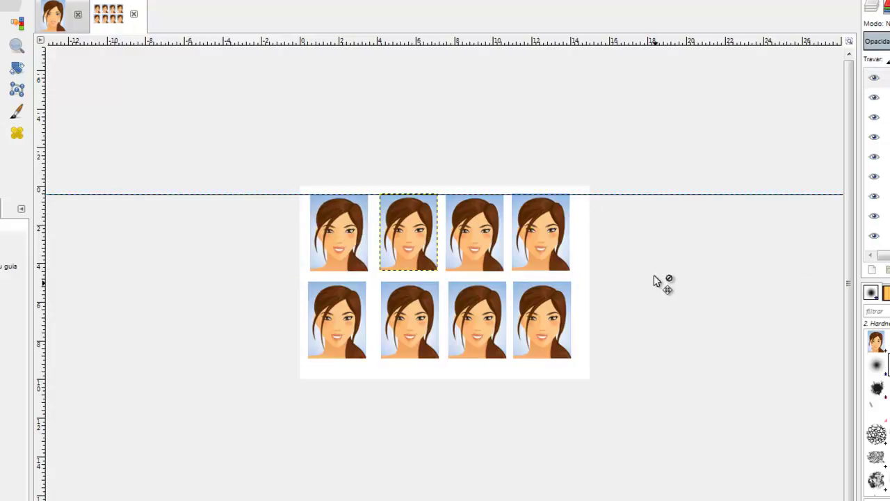
left_click_drag(668, 196, 669, 487)
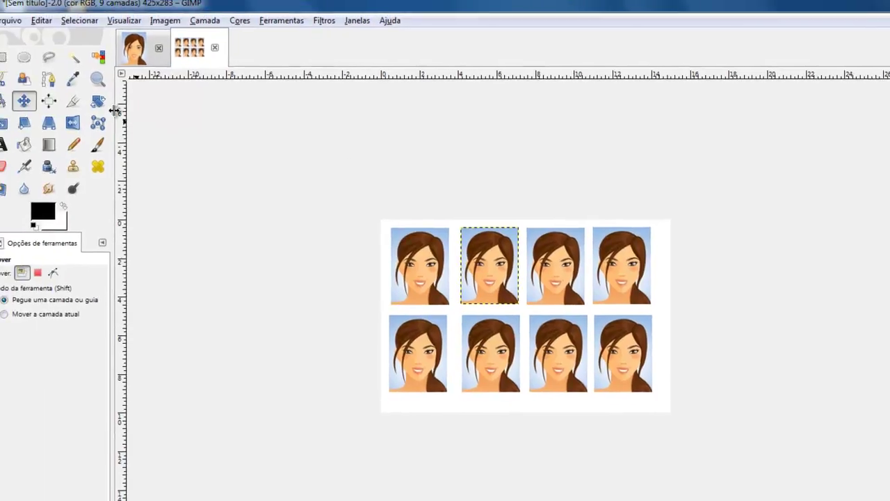
Merge all eight portrait layers onto the white background with Imagem > Achatar Imagem
left_click(171, 31)
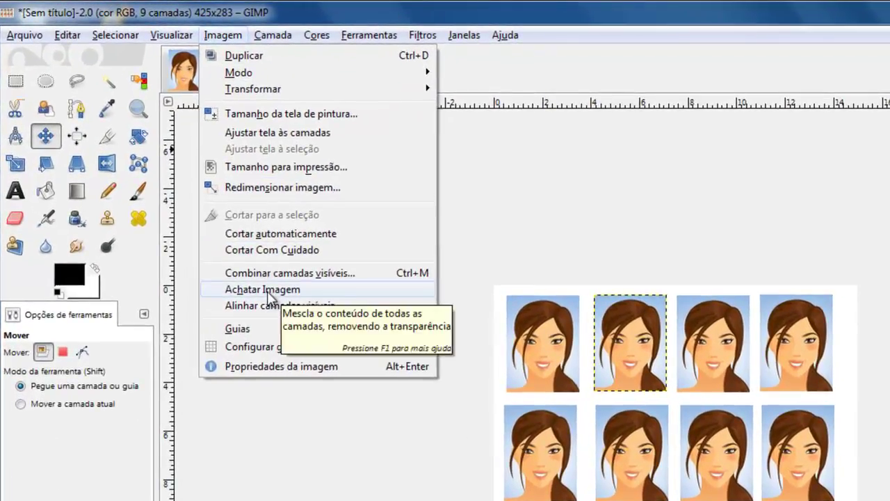
left_click(269, 291)
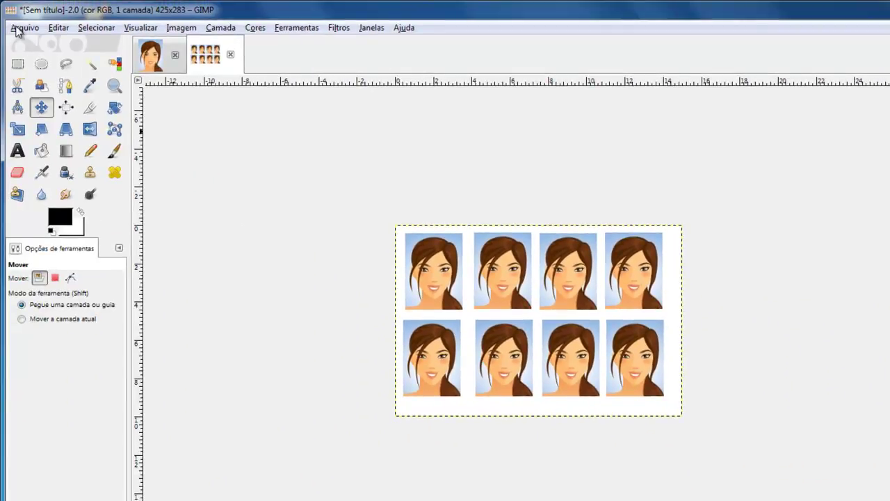
left_click(21, 29)
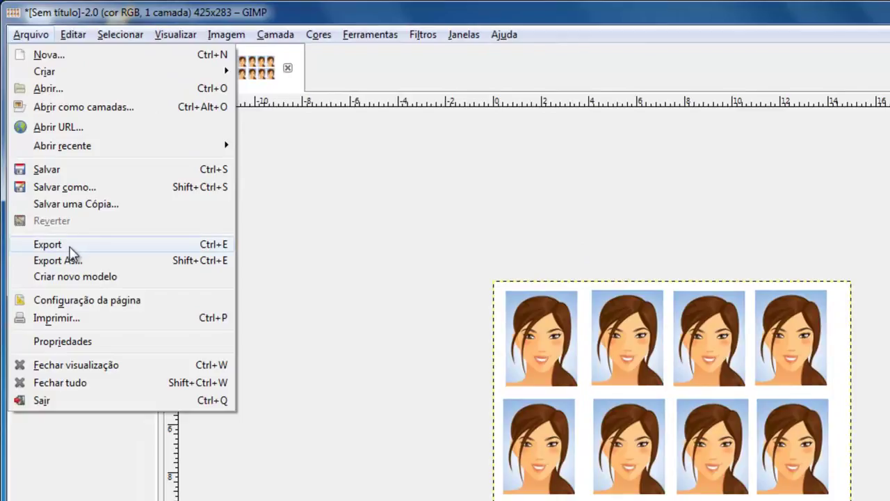
Export the image to the Desktop under the file name imagem
left_click(70, 245)
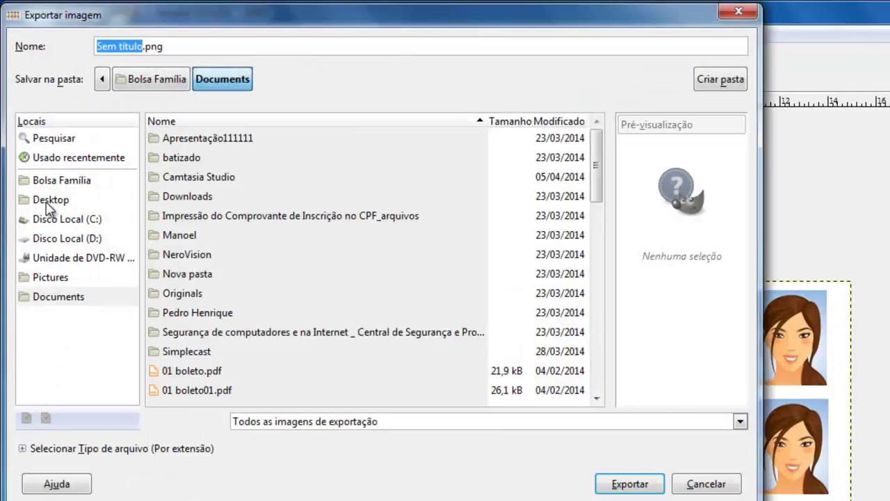
left_click(50, 203)
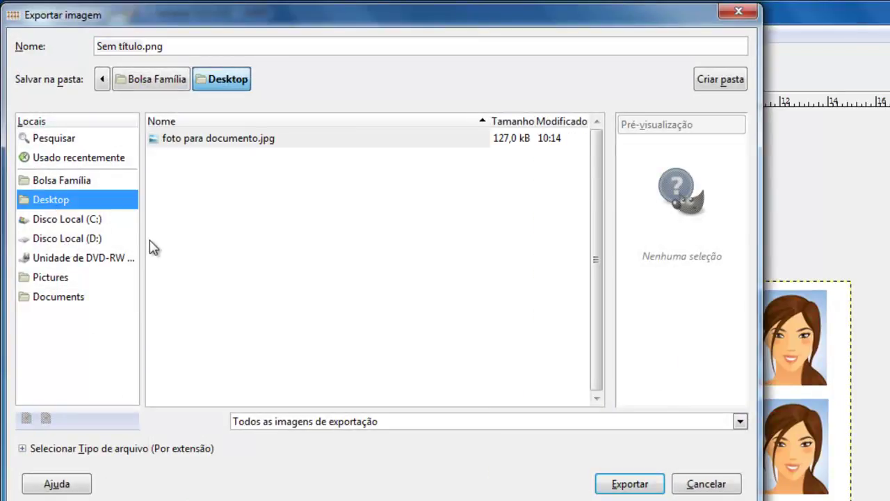
key("alt+n")
type("ia")
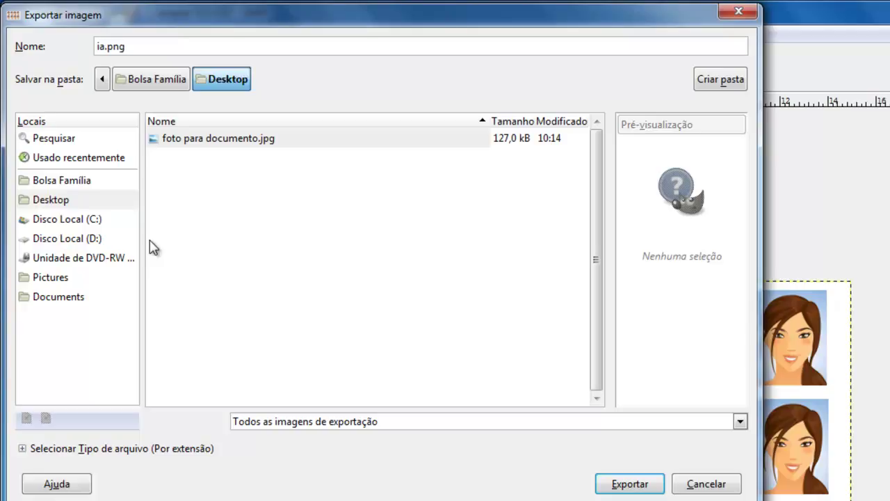
key("BackSpace")
type("gem")
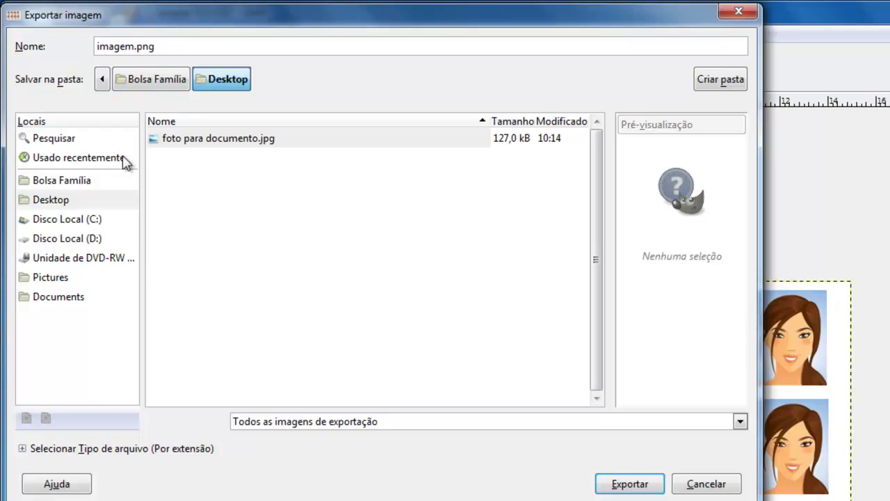
Save it as Imagem JPEG with quality set to 94
left_click(23, 449)
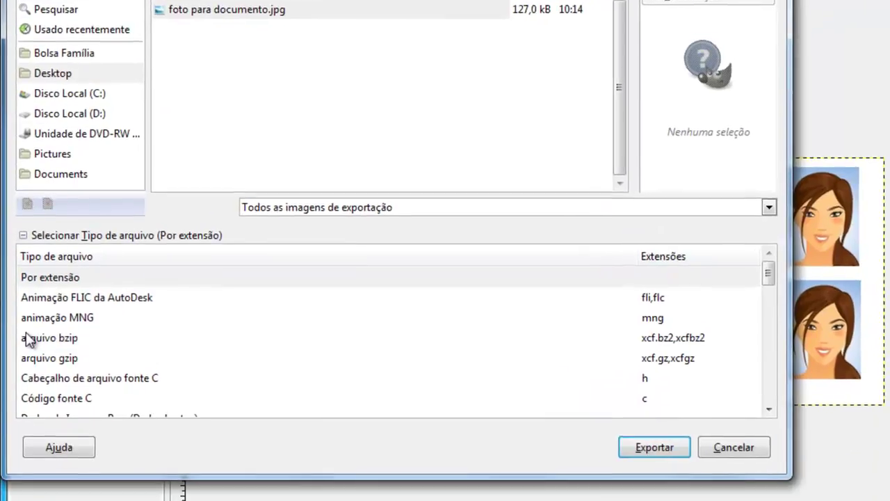
scroll(142, 331, "down", 3)
scroll(143, 331, "up", 1)
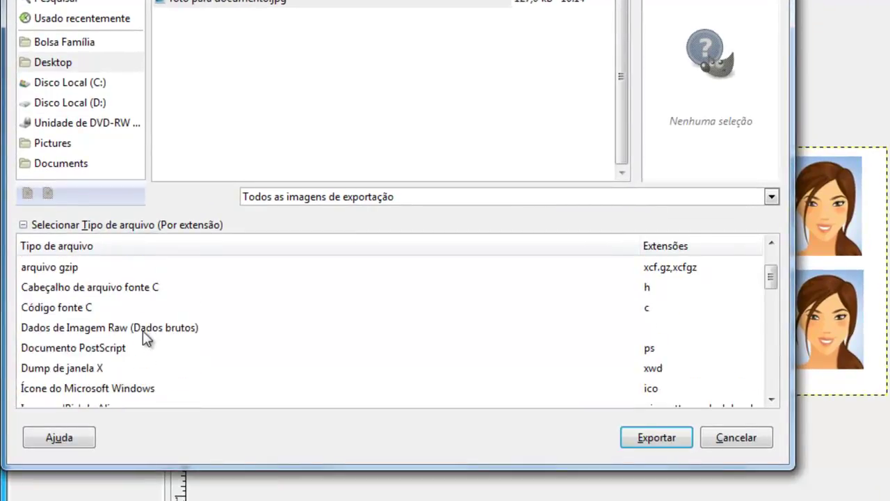
scroll(130, 313, "up", 1)
scroll(126, 310, "up", 2)
scroll(126, 309, "up", 1)
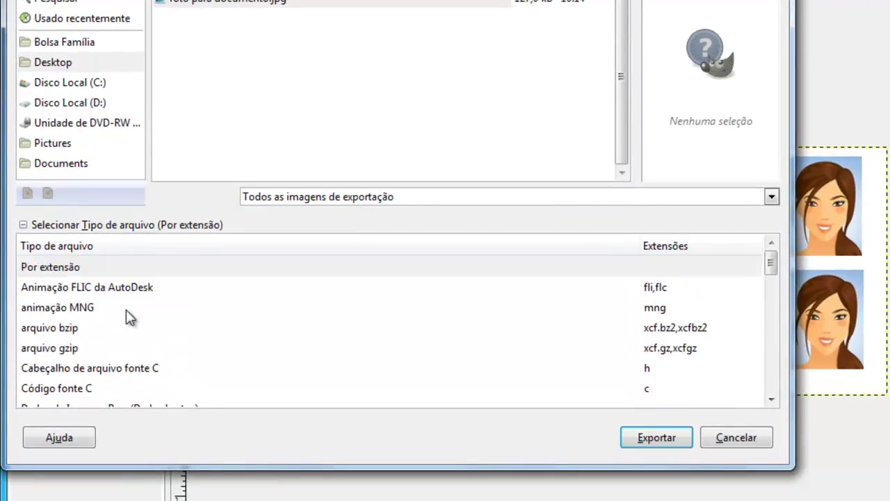
scroll(126, 309, "down", 3)
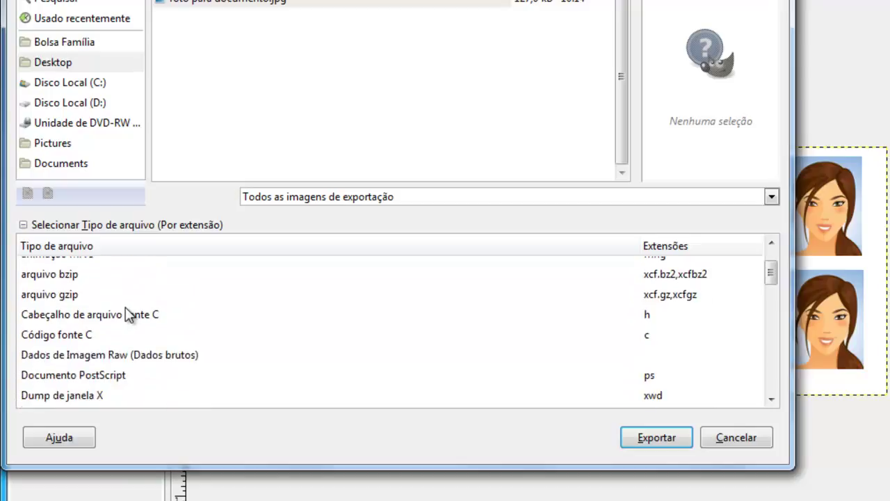
scroll(127, 314, "down", 1)
scroll(127, 315, "down", 1)
scroll(122, 310, "down", 1)
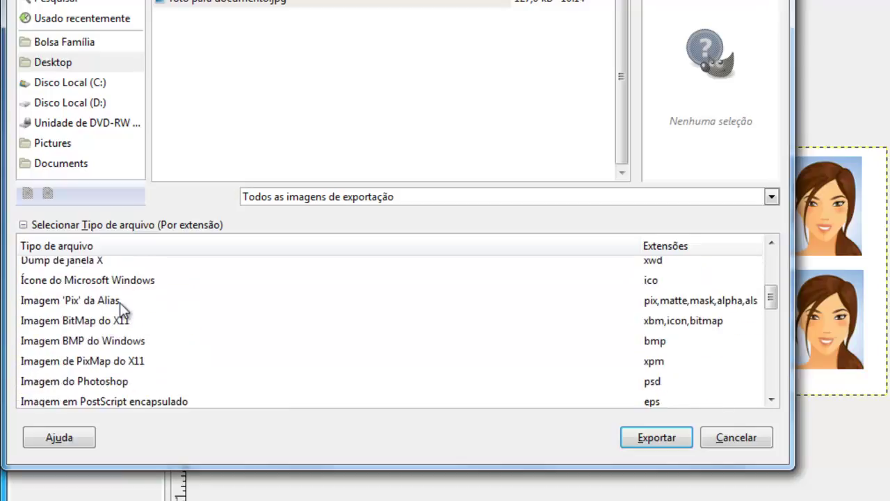
scroll(123, 310, "down", 2)
scroll(122, 309, "down", 1)
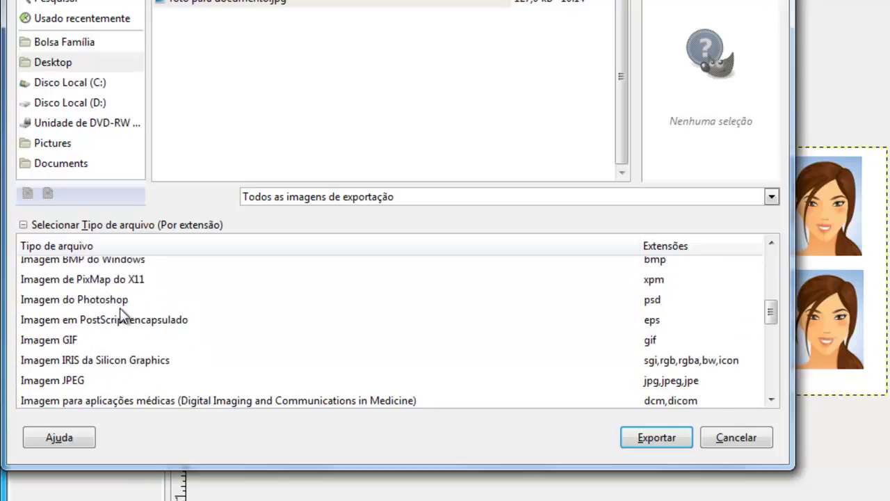
left_click(46, 384)
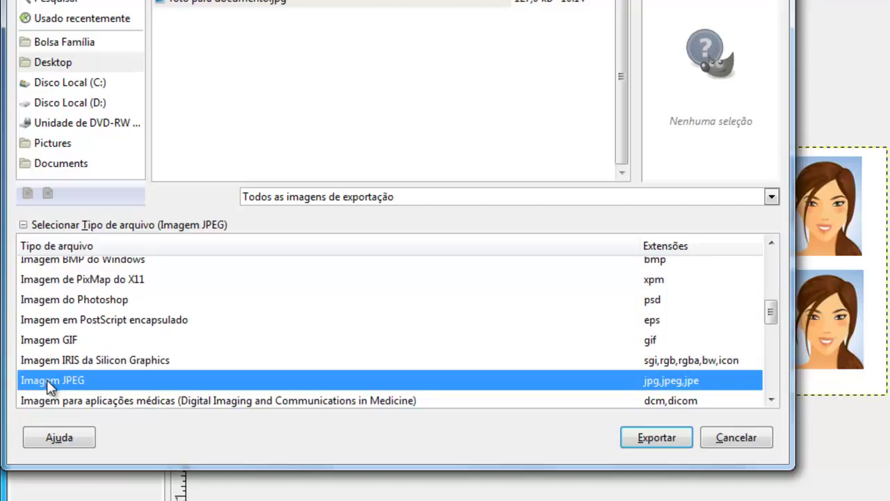
left_click(639, 433)
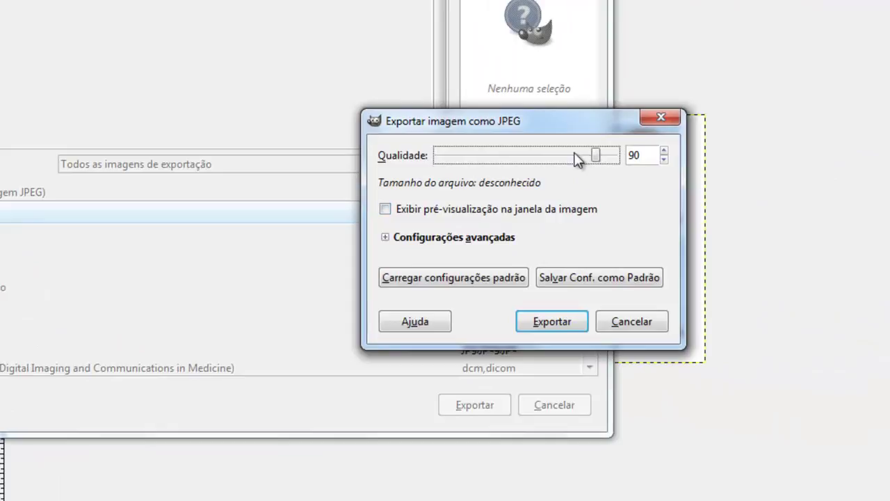
left_click_drag(595, 156, 603, 156)
left_click(549, 321)
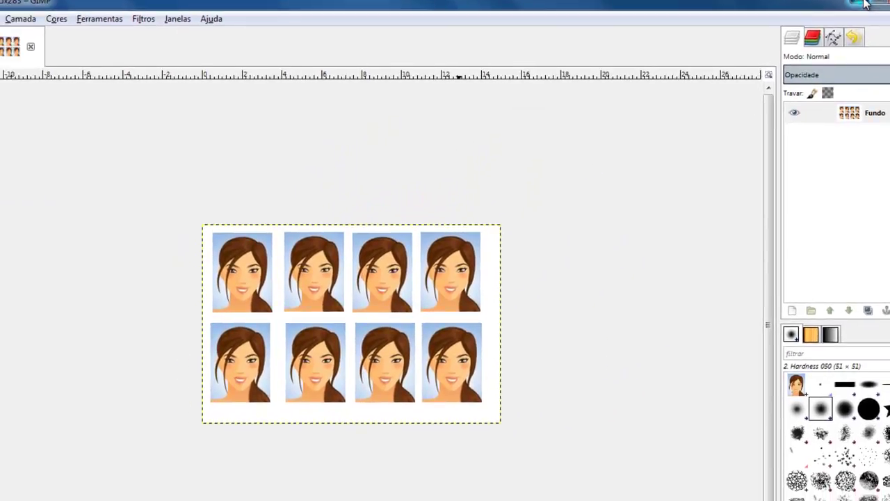
Minimize GIMP and open the imagem file from the desktop in Windows Photo Viewer
left_click(833, 9)
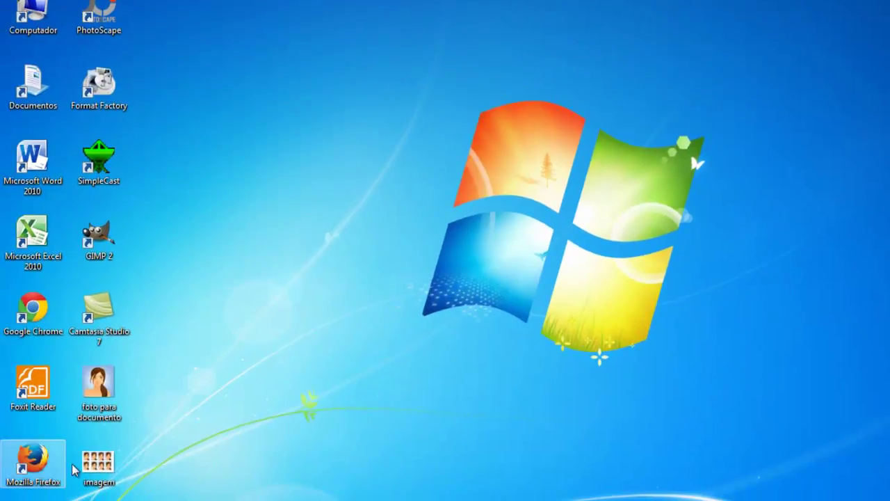
double_click(99, 469)
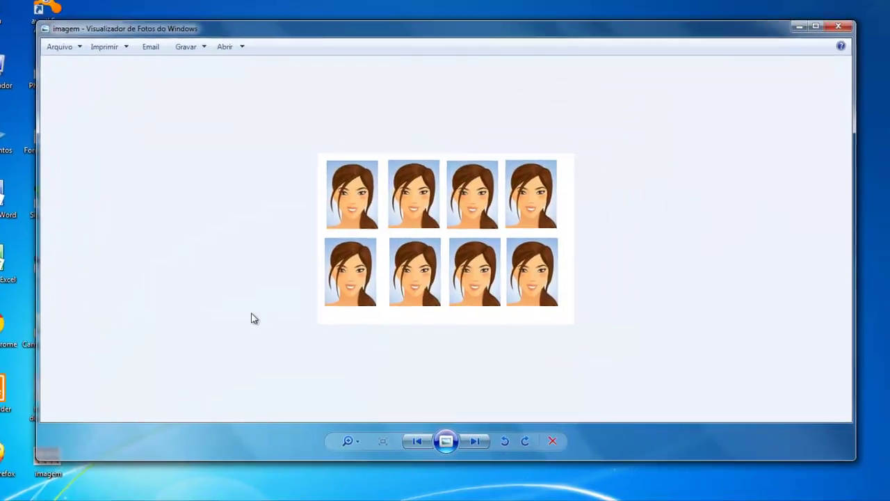